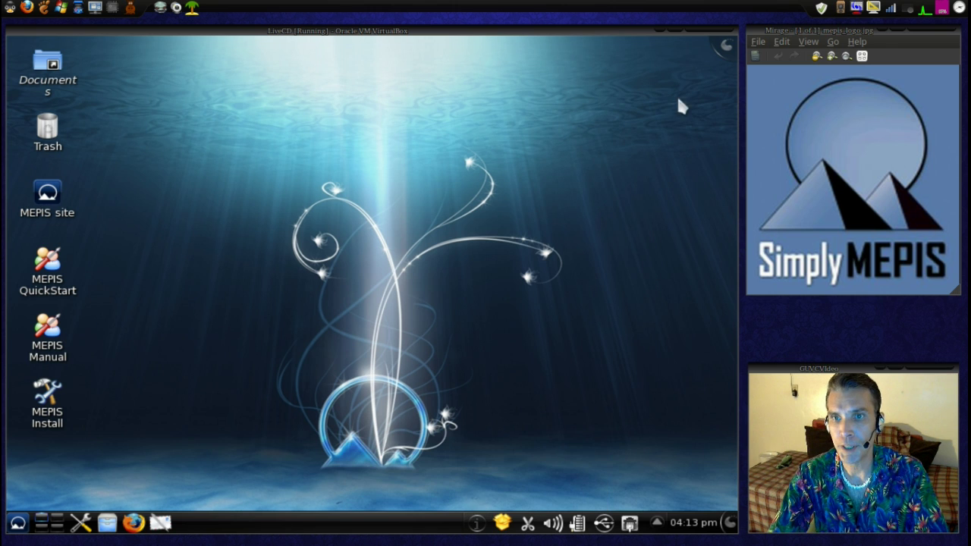
Find the Digital Clock in the desktop's widget list and place one in the desktop's upper-right area.
left_click(727, 50)
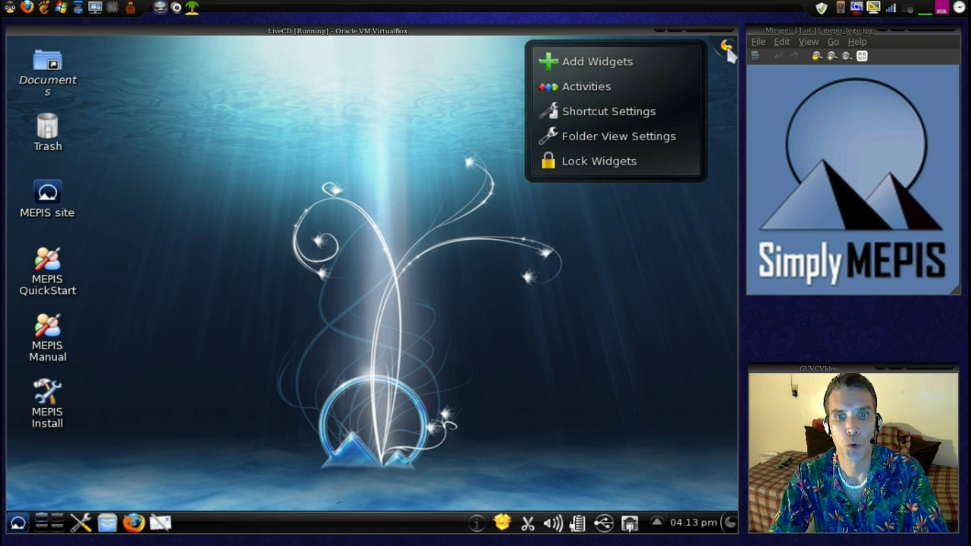
left_click(621, 65)
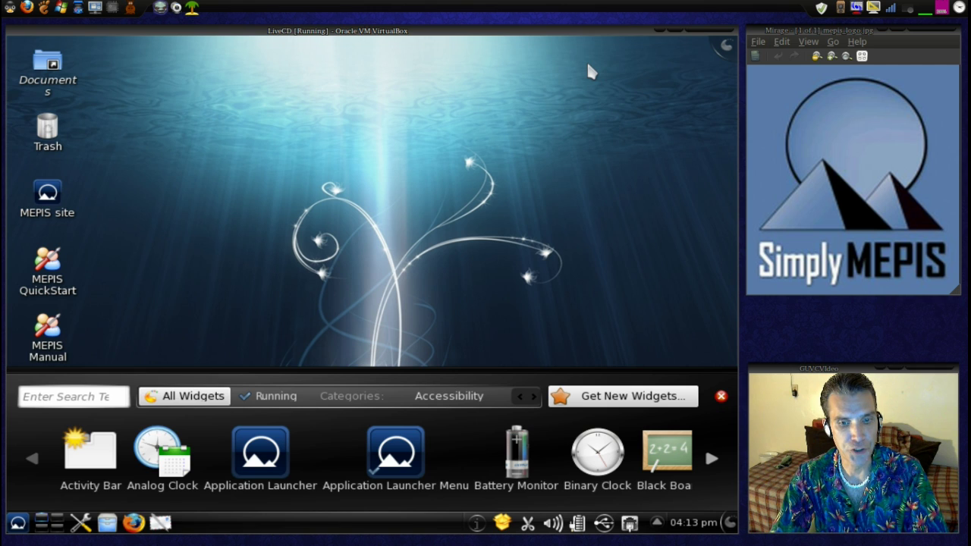
left_click(711, 472)
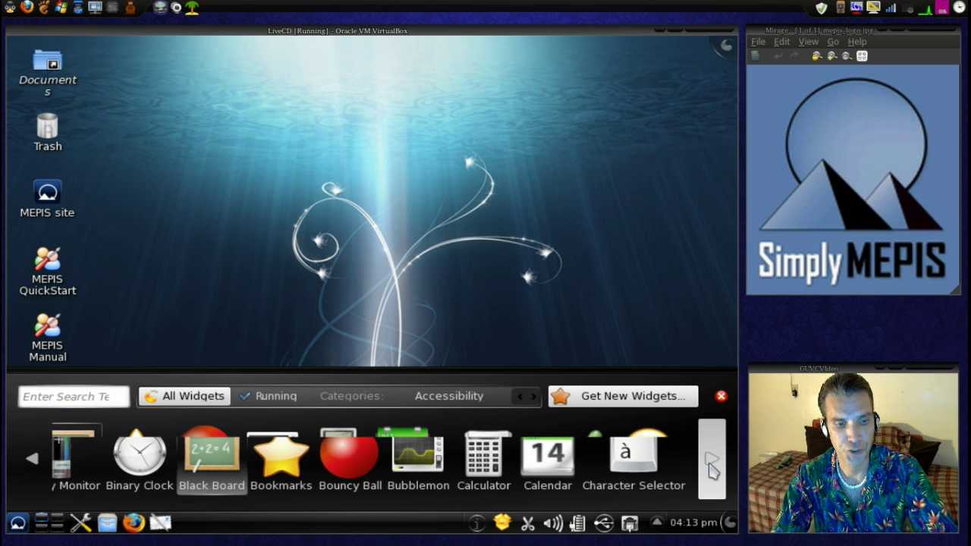
left_click(710, 470)
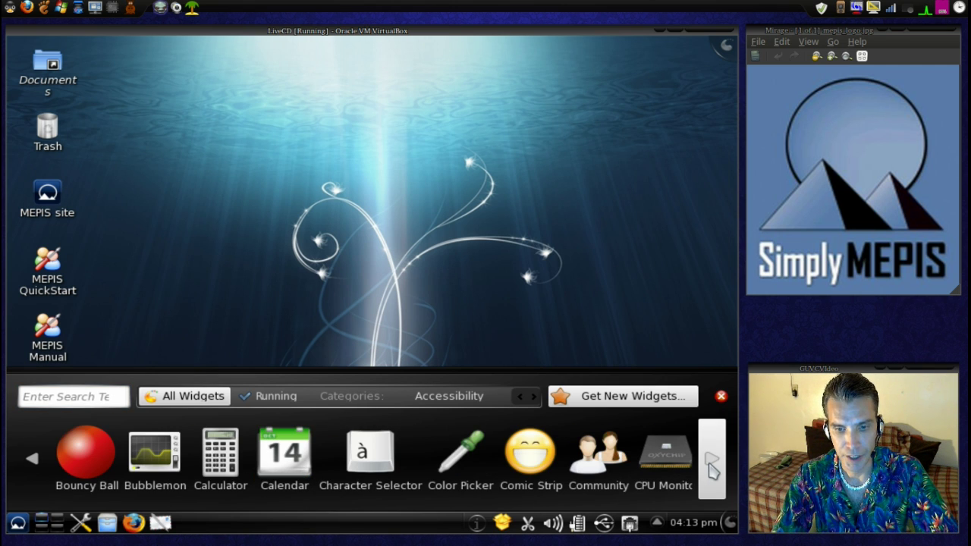
left_click(710, 470)
left_click(711, 471)
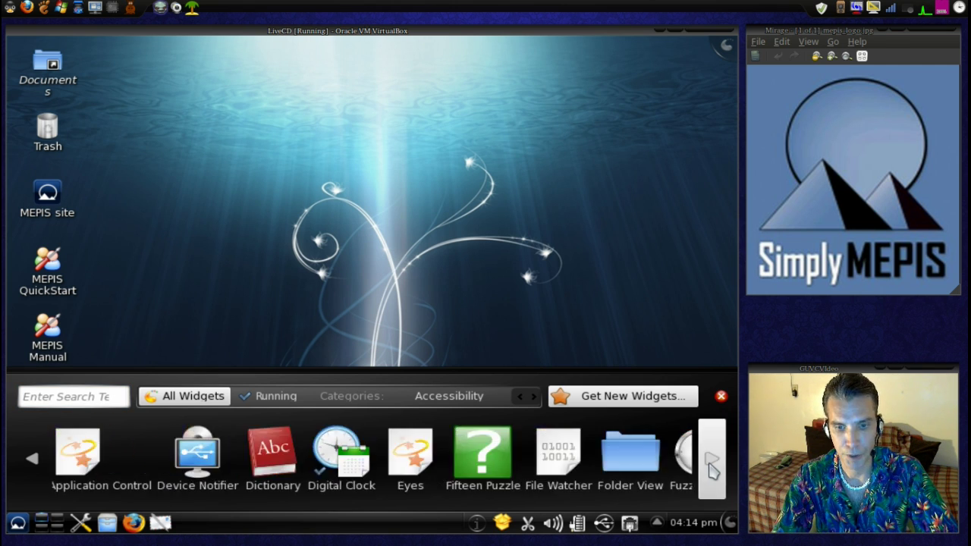
left_click(711, 471)
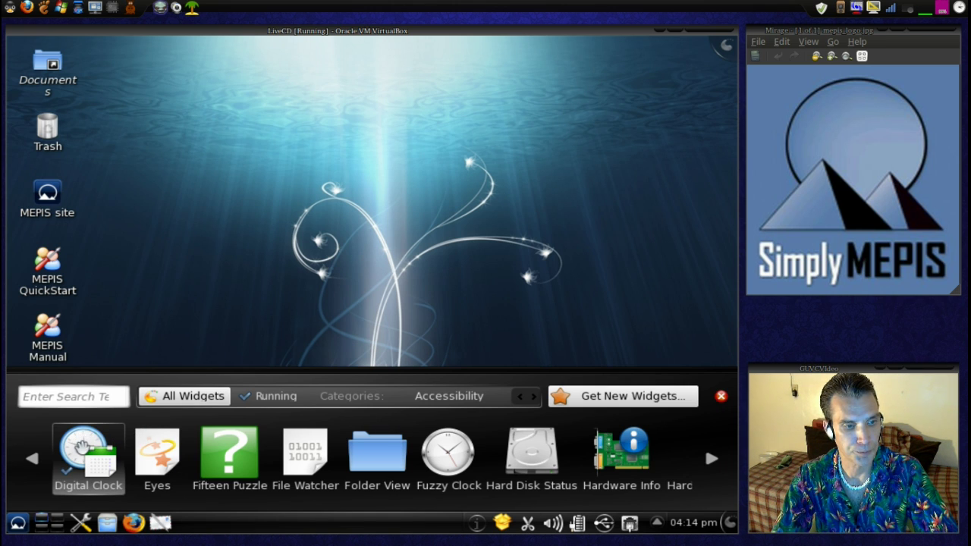
left_click_drag(83, 451, 643, 64)
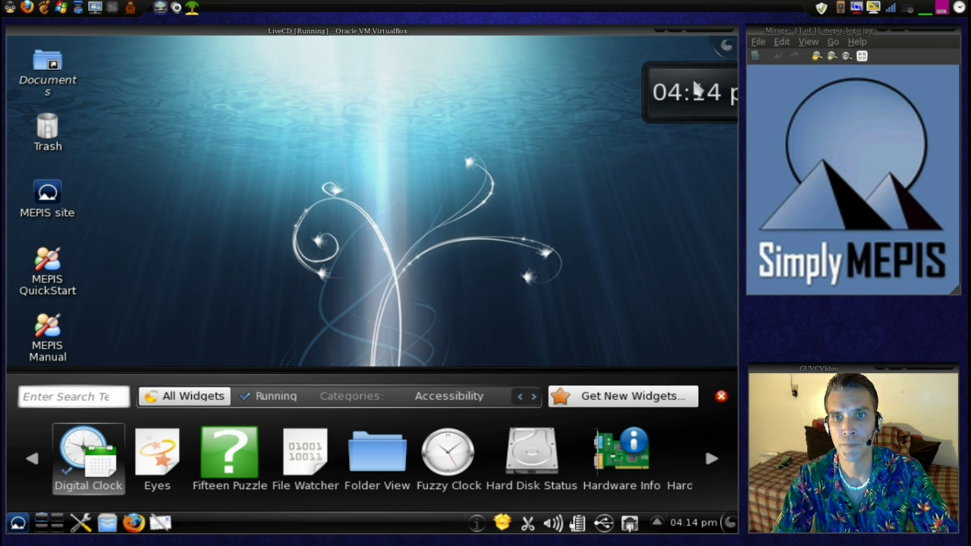
Move the new clock widget fully onto the desktop and shrink it to a smaller size.
mouse_move(618, 80)
left_click_drag(597, 91, 623, 99)
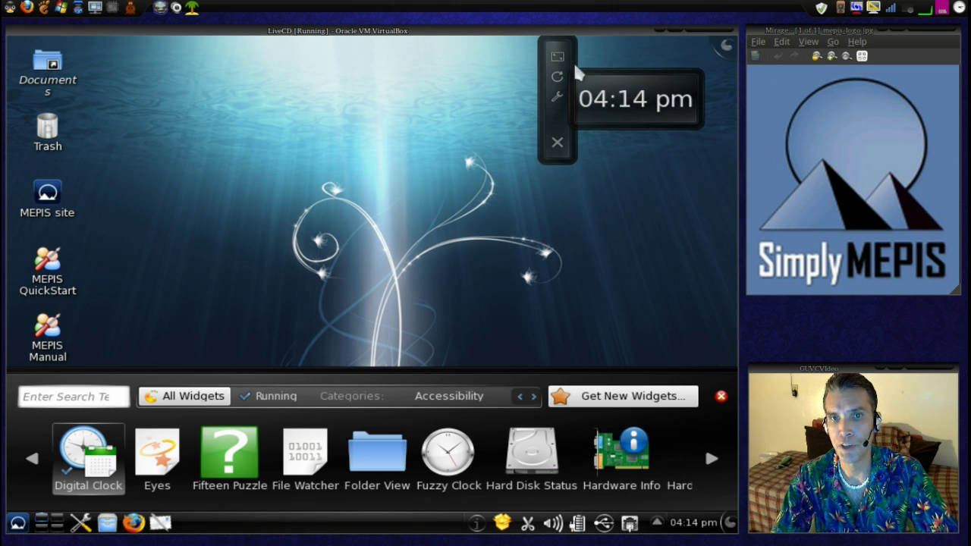
left_click_drag(558, 63, 605, 94)
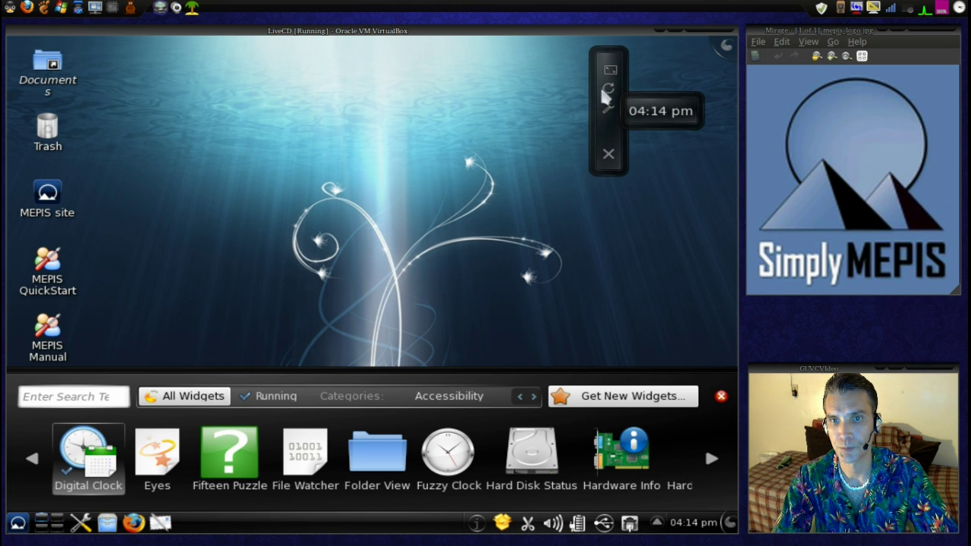
View the clock's calendar, close the widget list and move the clock up to the desktop's top edge.
left_click(664, 119)
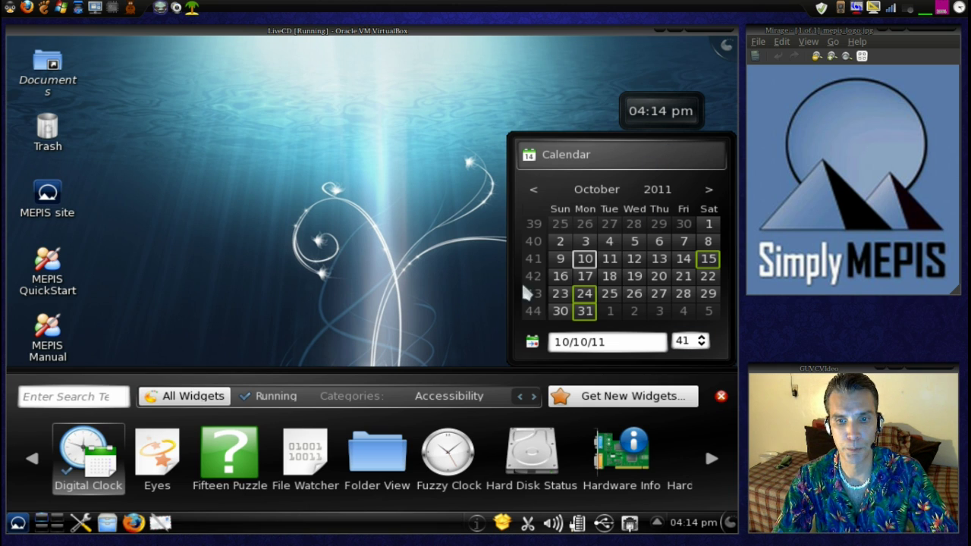
left_click(720, 396)
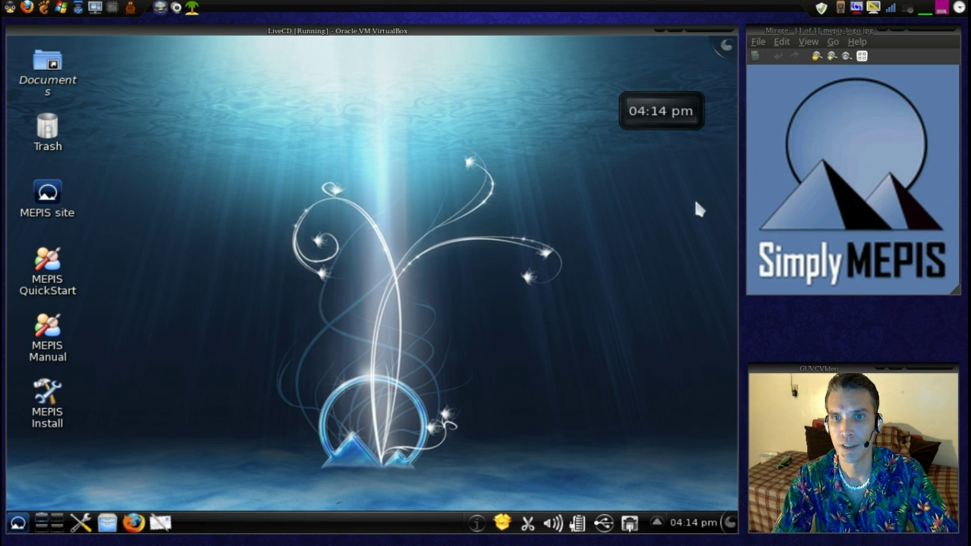
mouse_move(663, 104)
left_click_drag(663, 109, 658, 59)
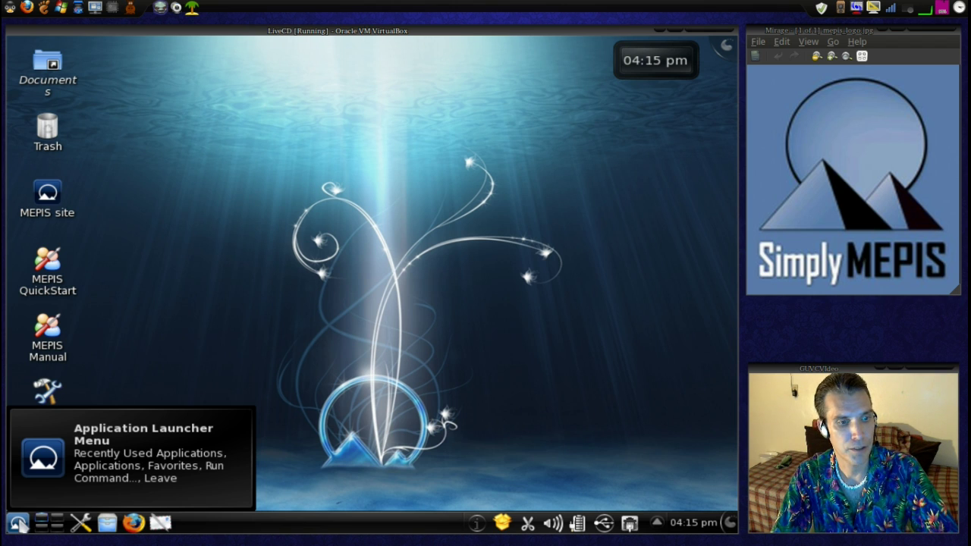
Look at the classic application launcher menu and switch it to the Kickoff menu style.
left_click(18, 523)
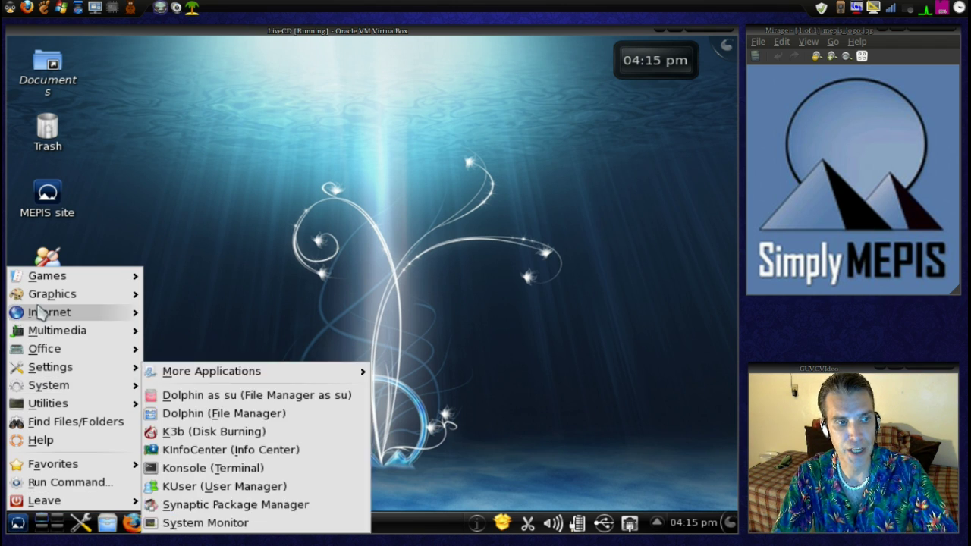
left_click(18, 523)
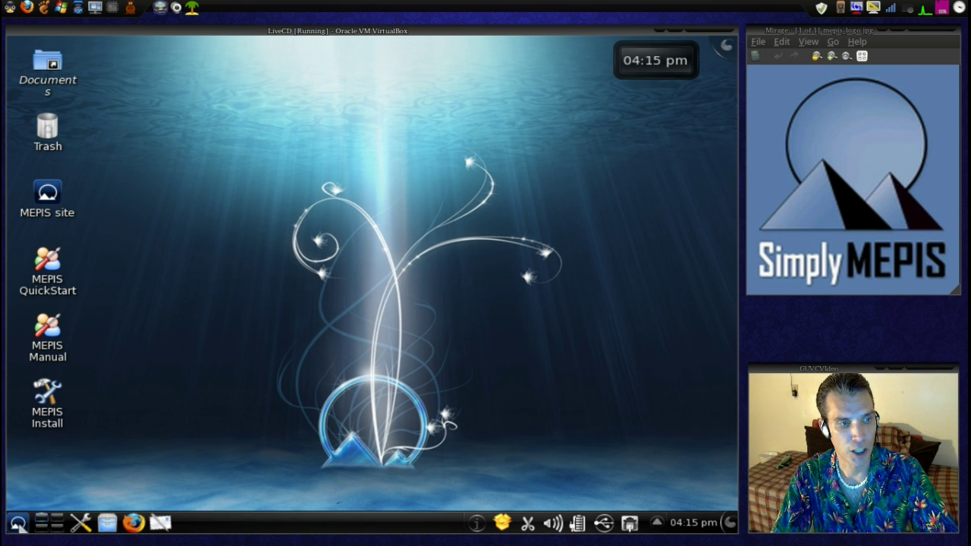
right_click(18, 525)
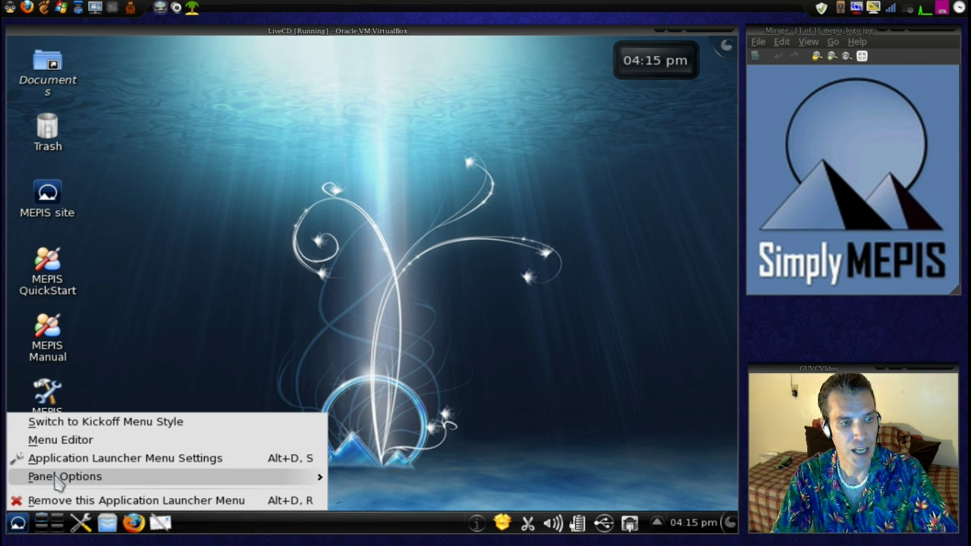
left_click(69, 422)
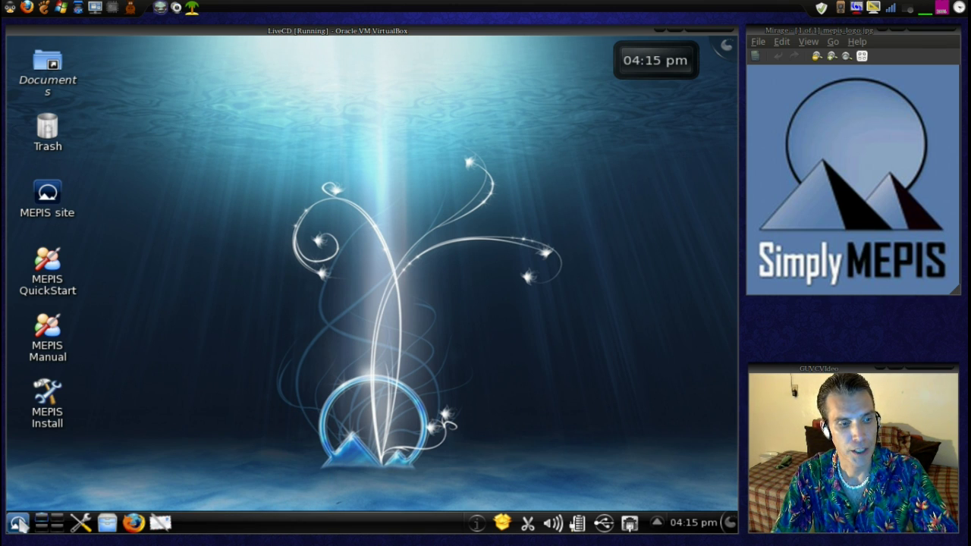
Search the launcher for "text" and open KWrite from the results for a brief look, closing it again.
left_click(19, 521)
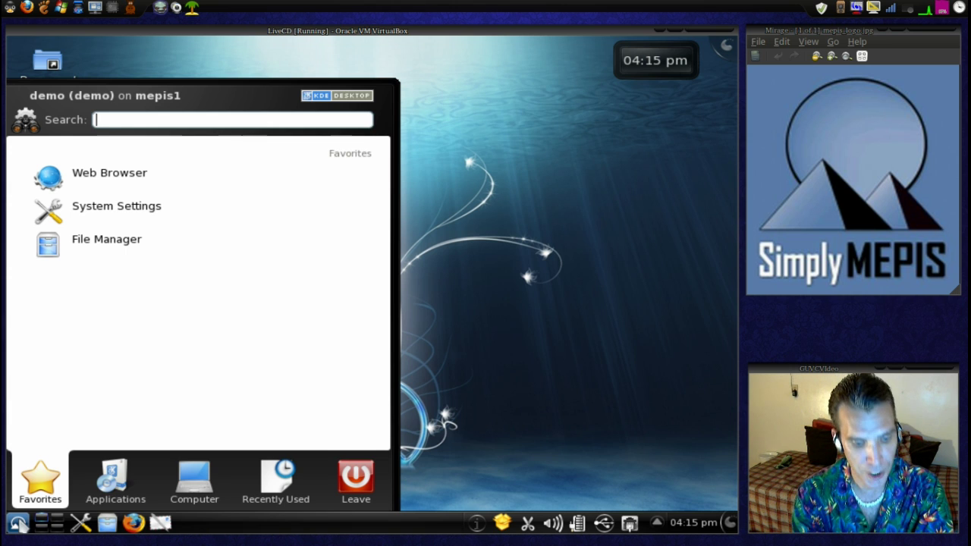
type("text")
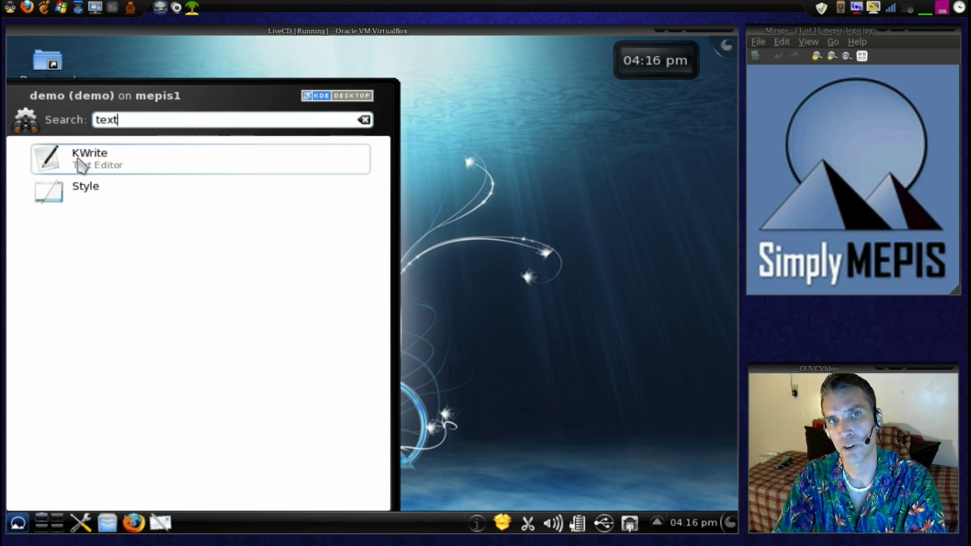
left_click(79, 165)
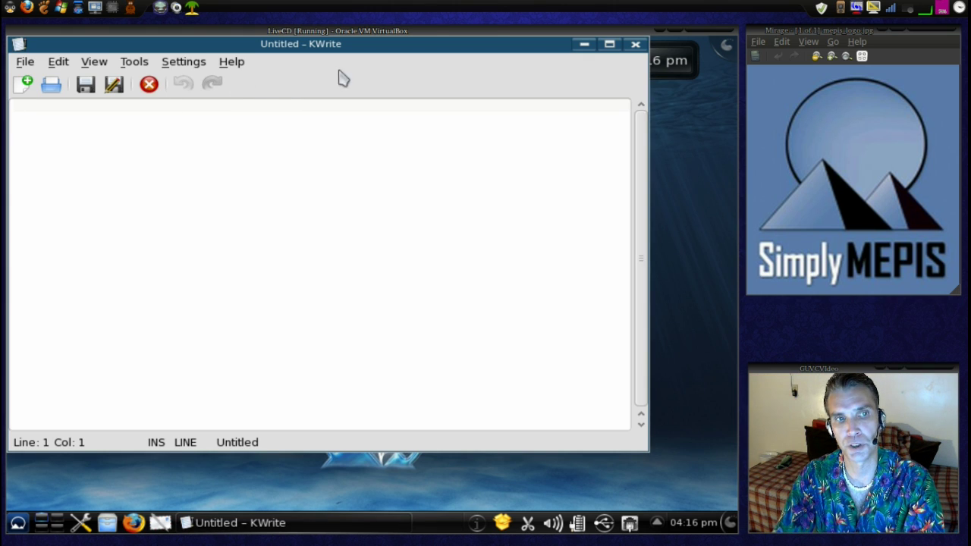
left_click(634, 44)
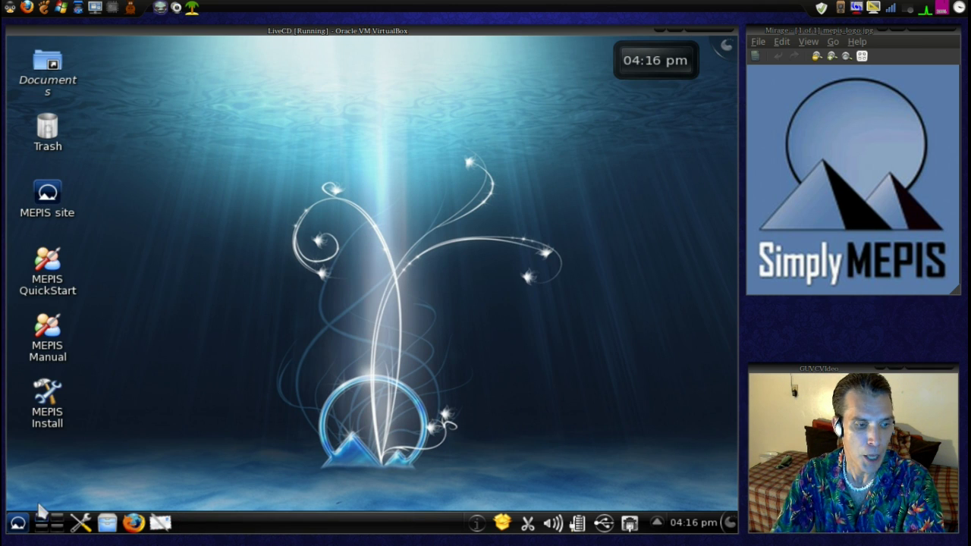
Browse the launcher's application categories, looking into Graphics and its More Applications group.
left_click(20, 522)
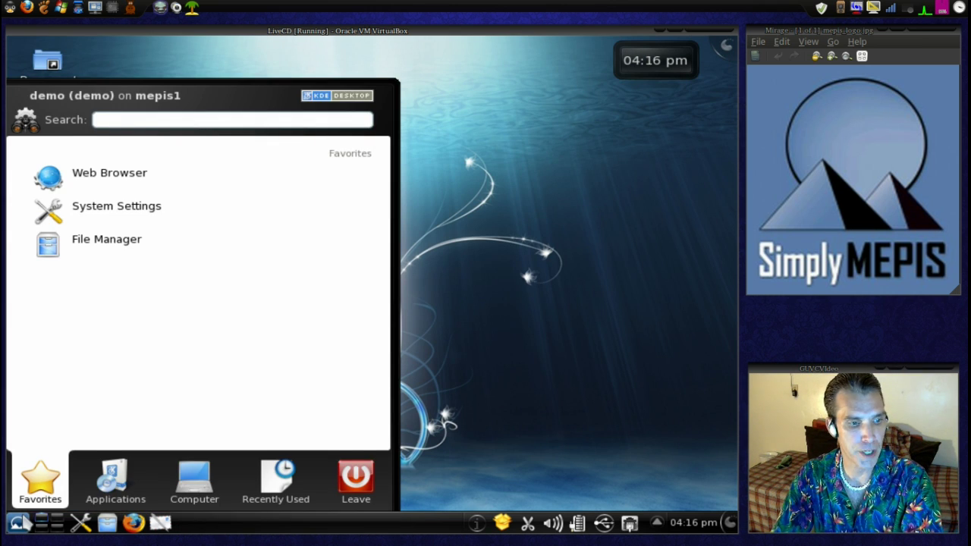
left_click(110, 486)
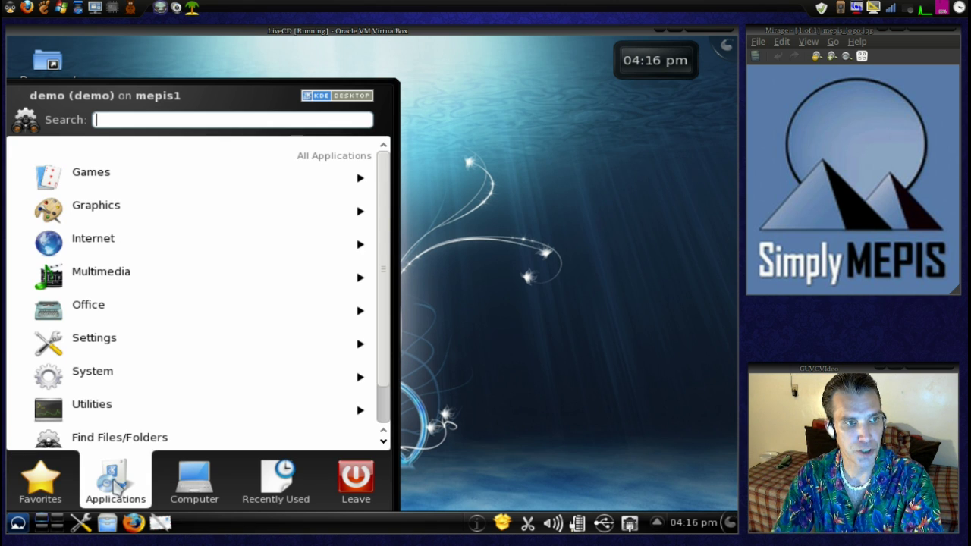
left_click(161, 215)
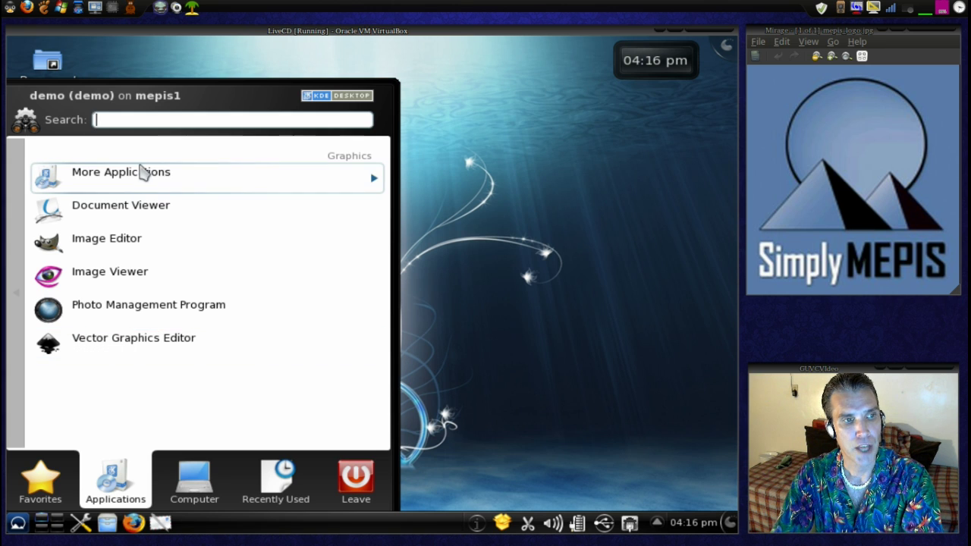
left_click(142, 180)
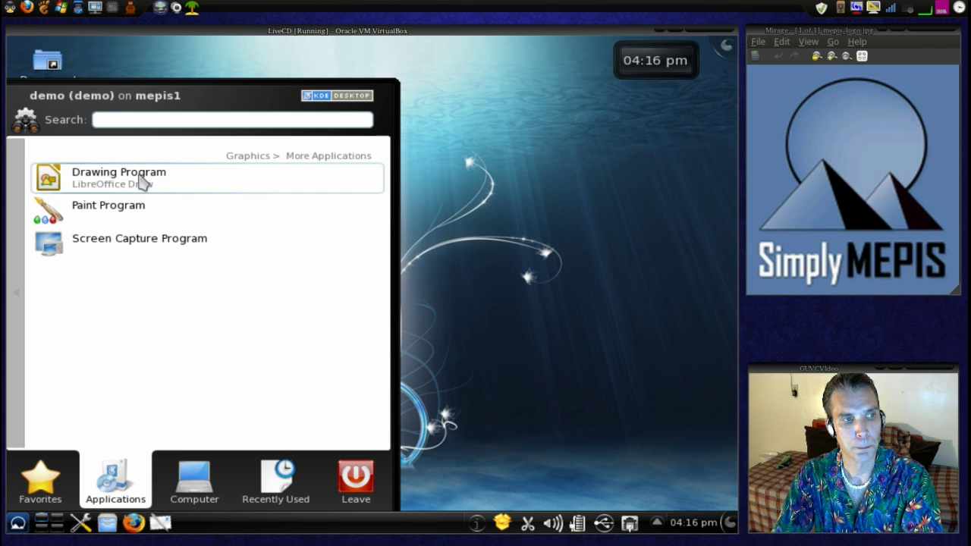
left_click(19, 173)
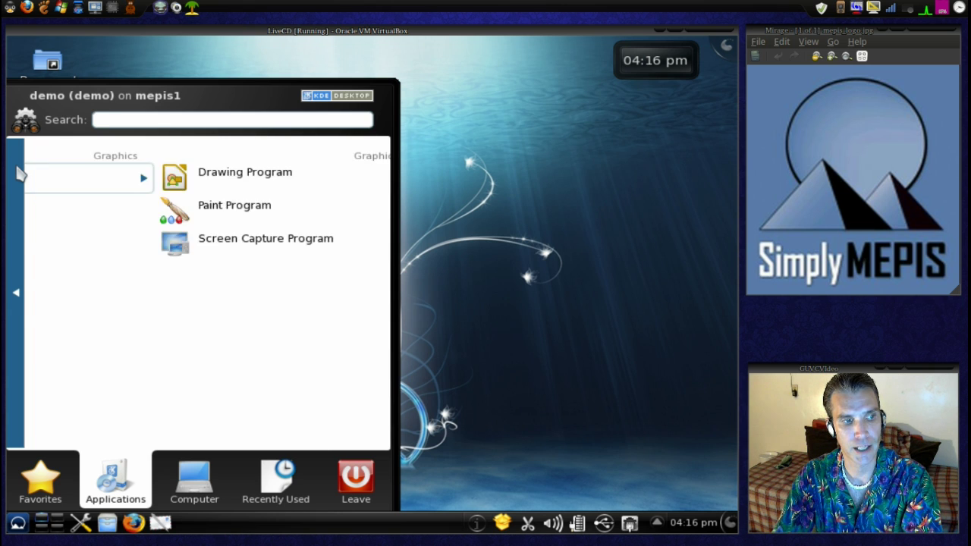
left_click(19, 173)
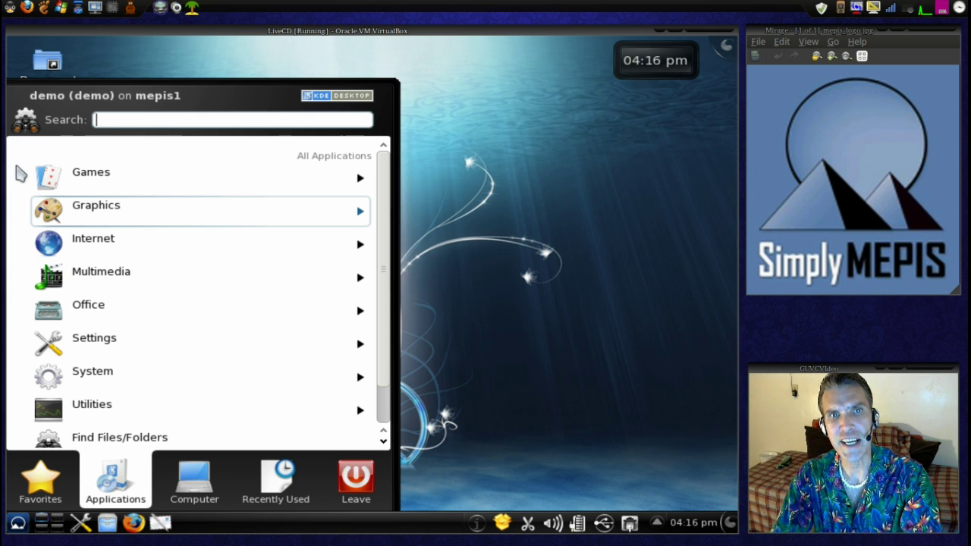
Look through the launcher's Computer and Recently Used sections.
left_click(192, 489)
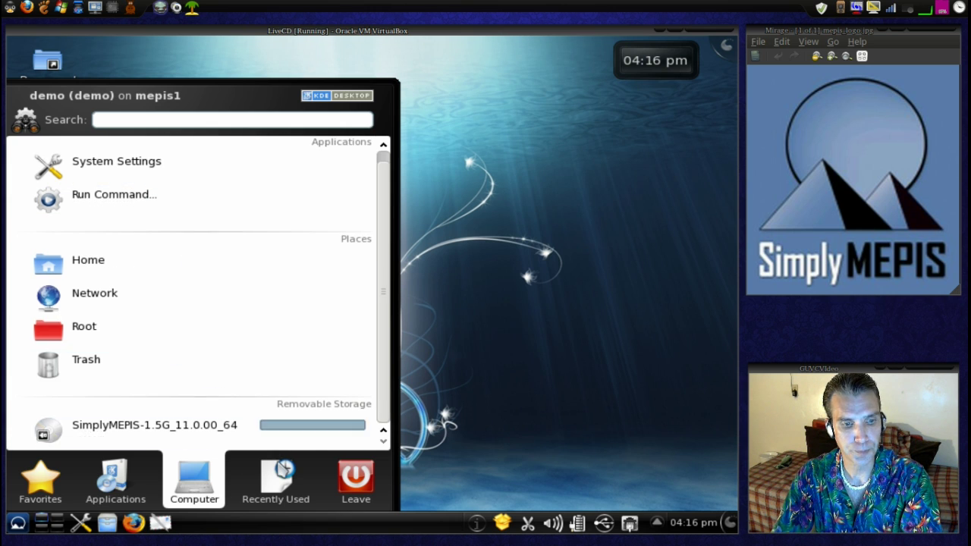
left_click(283, 480)
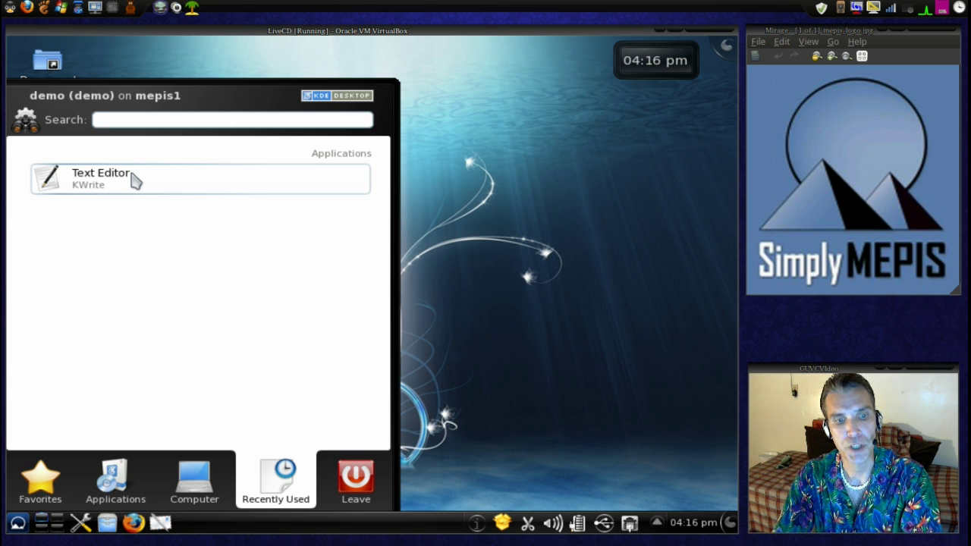
mouse_move(333, 466)
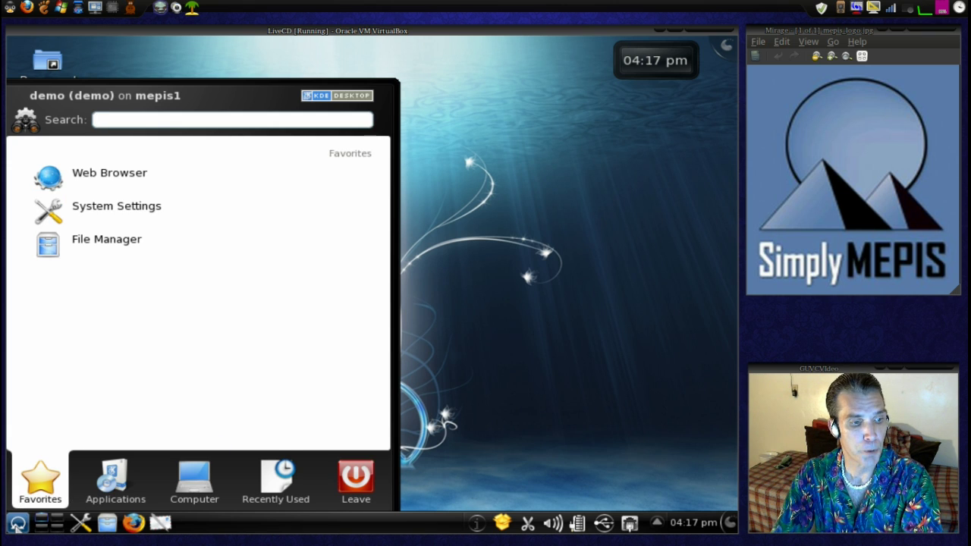
Switch the application launcher back to the Classic menu style.
right_click(17, 523)
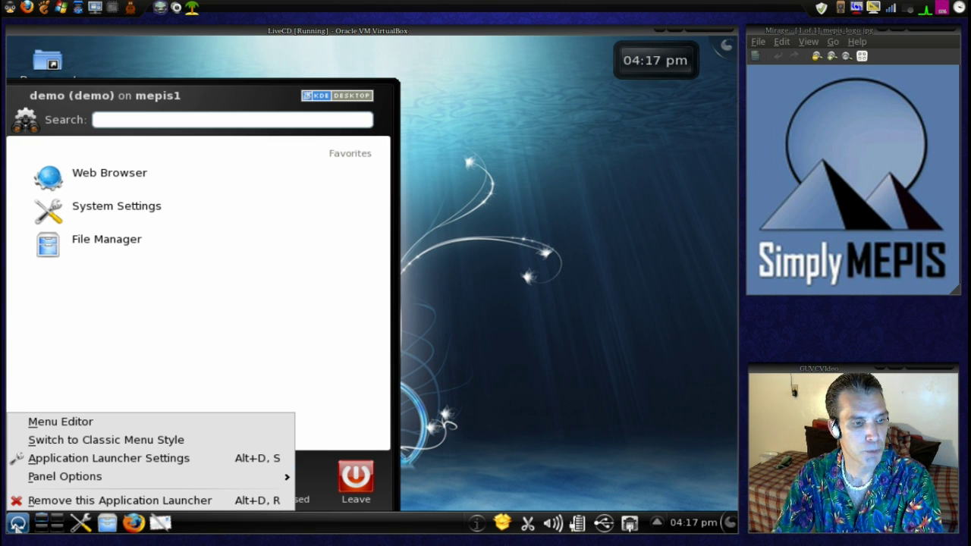
left_click(69, 445)
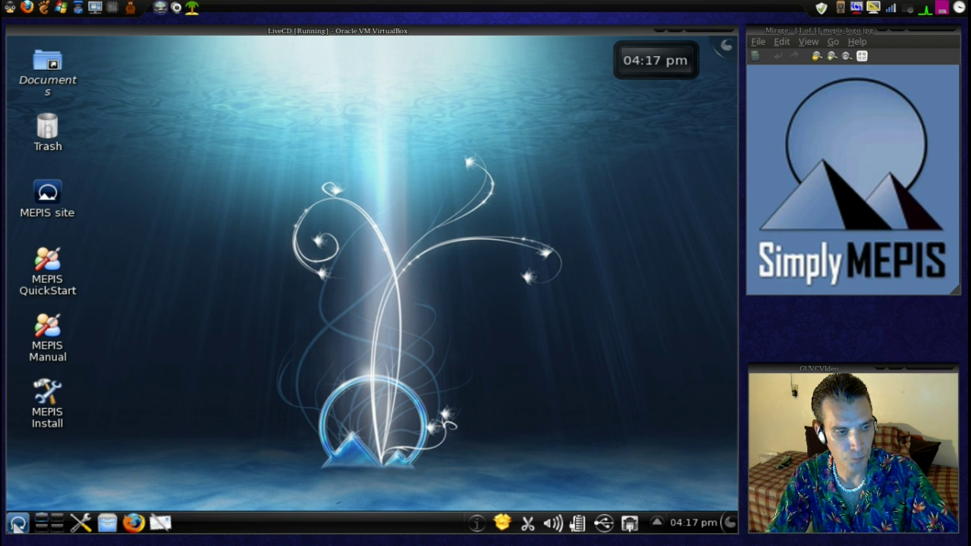
Browse the Arcade, Board Games and Card Games groups of the launcher's Games category.
left_click(17, 522)
mouse_move(64, 332)
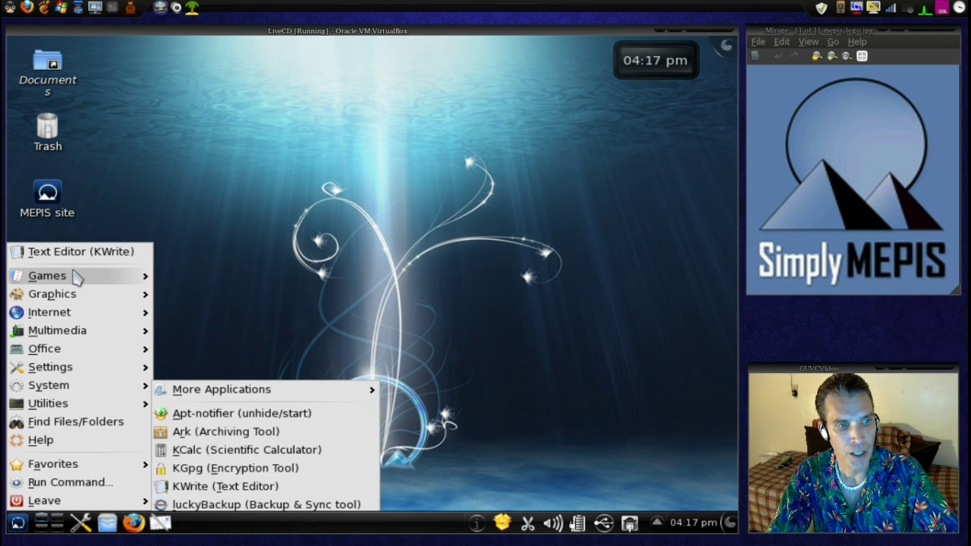
mouse_move(71, 276)
mouse_move(166, 286)
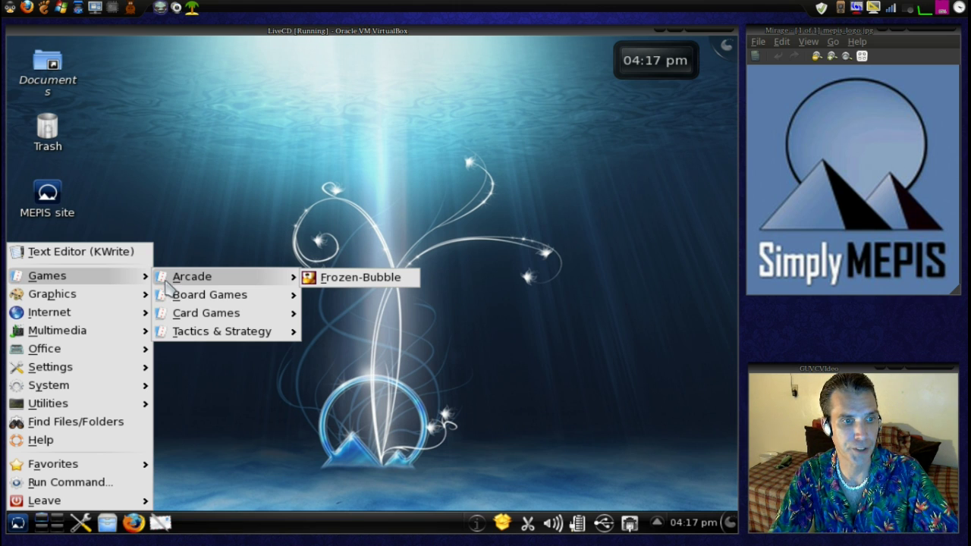
mouse_move(176, 302)
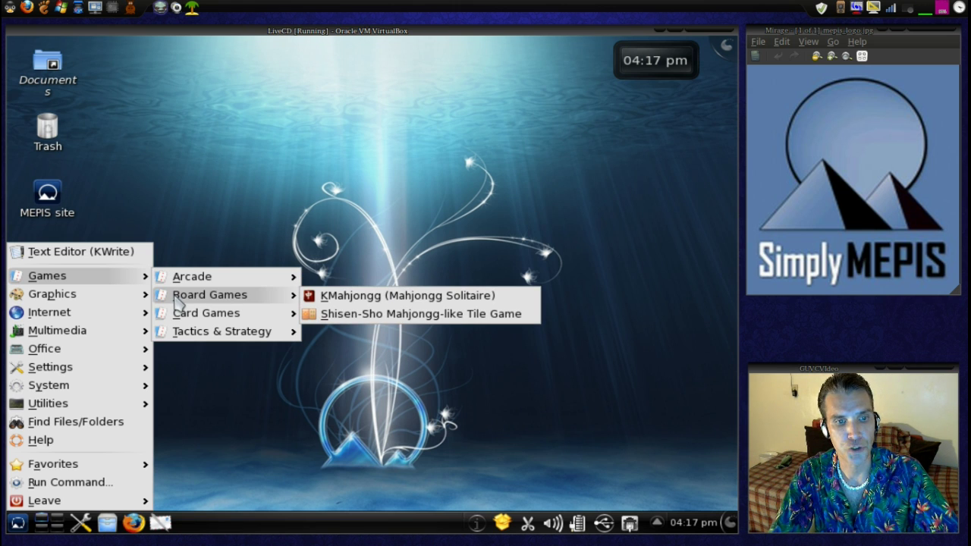
mouse_move(184, 320)
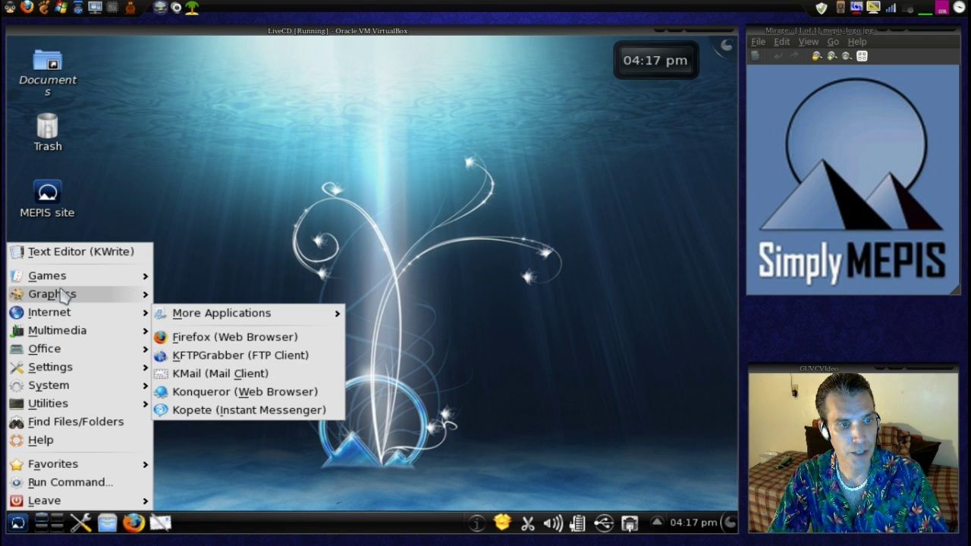
Browse the launcher's Graphics, Internet, Multimedia, Office, Settings and System categories, including Internet's More Applications group, and close the launcher.
mouse_move(64, 295)
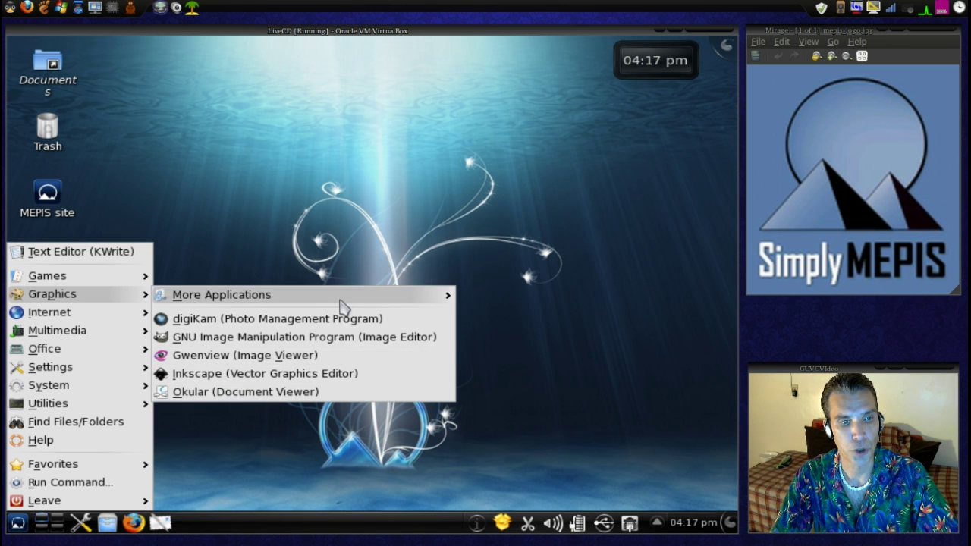
mouse_move(343, 303)
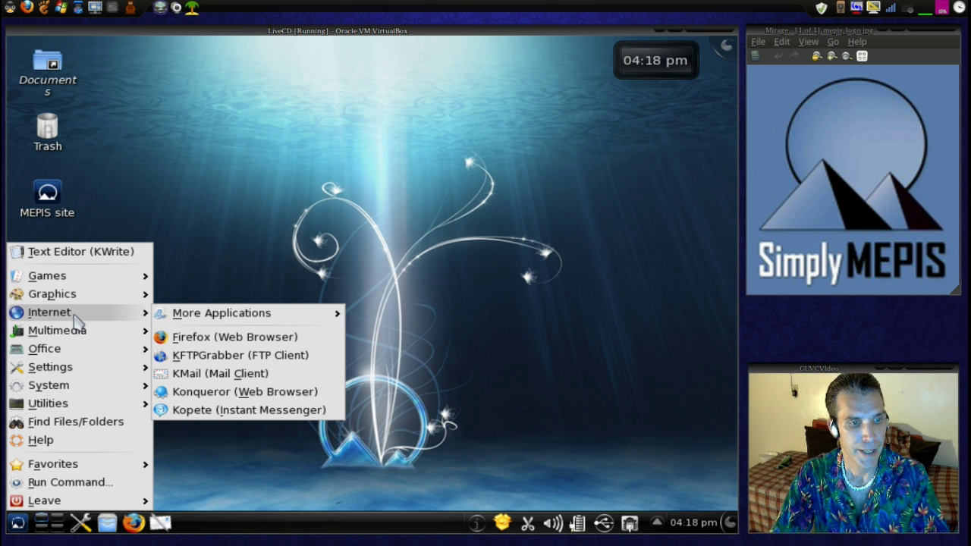
mouse_move(130, 330)
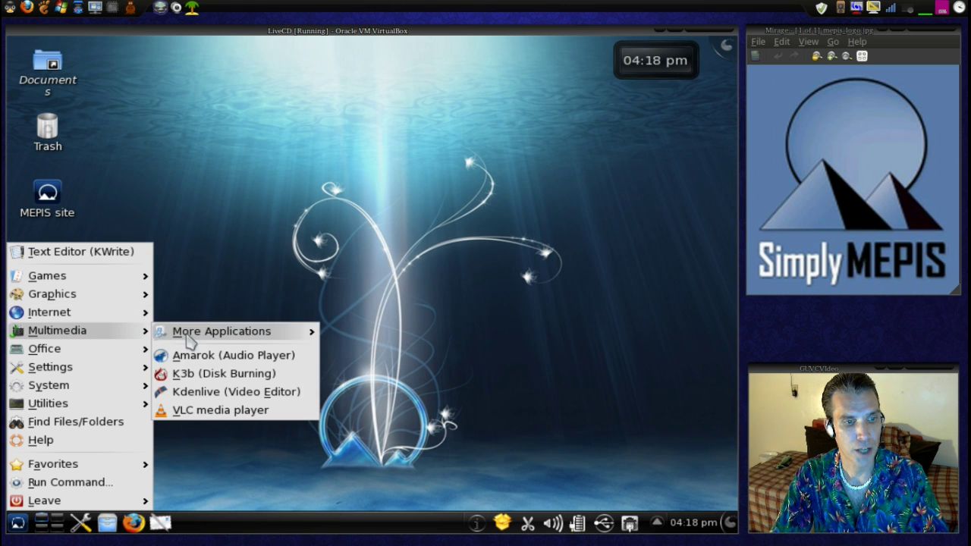
mouse_move(129, 312)
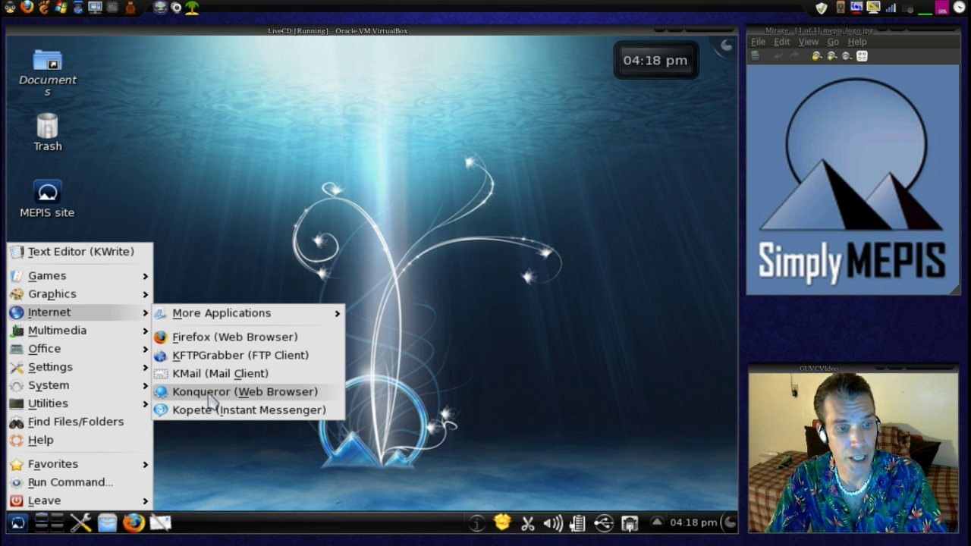
mouse_move(234, 322)
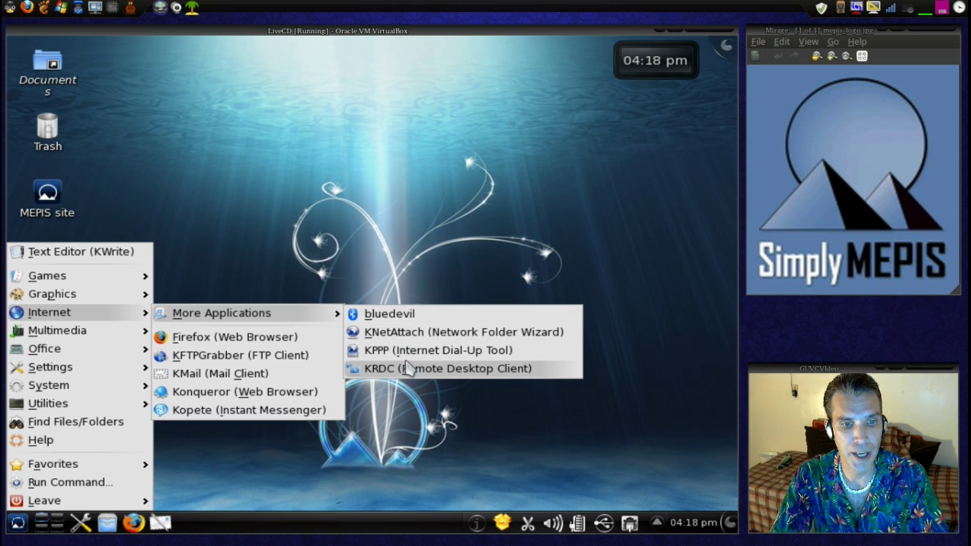
mouse_move(82, 336)
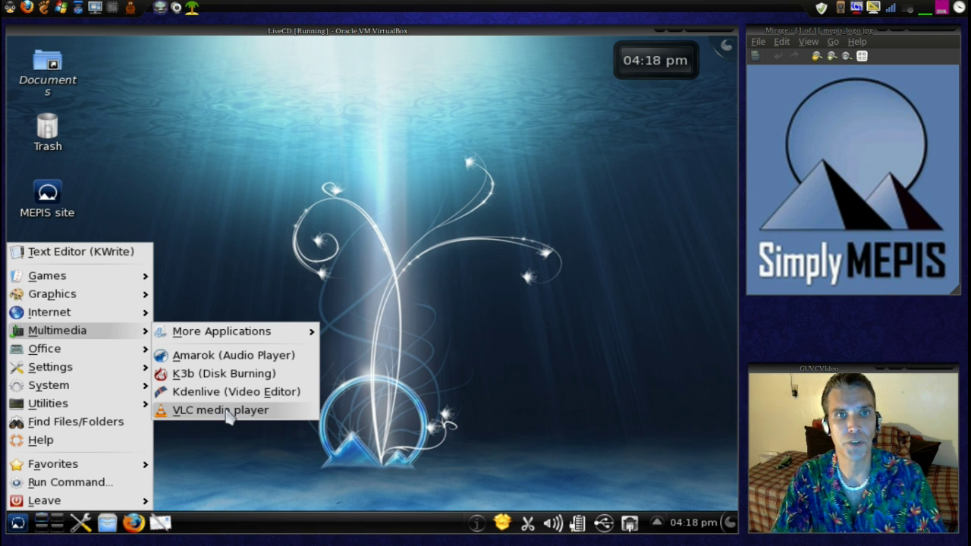
mouse_move(113, 352)
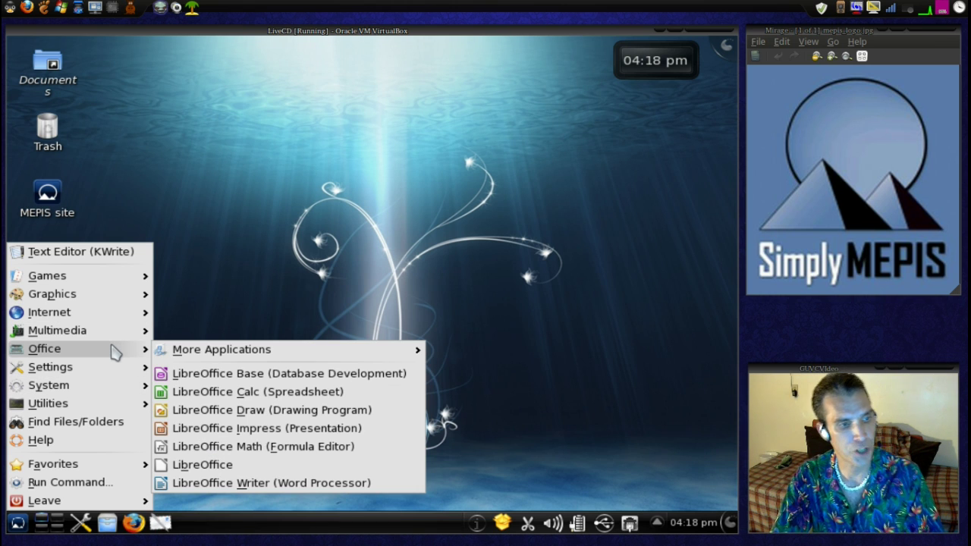
mouse_move(118, 374)
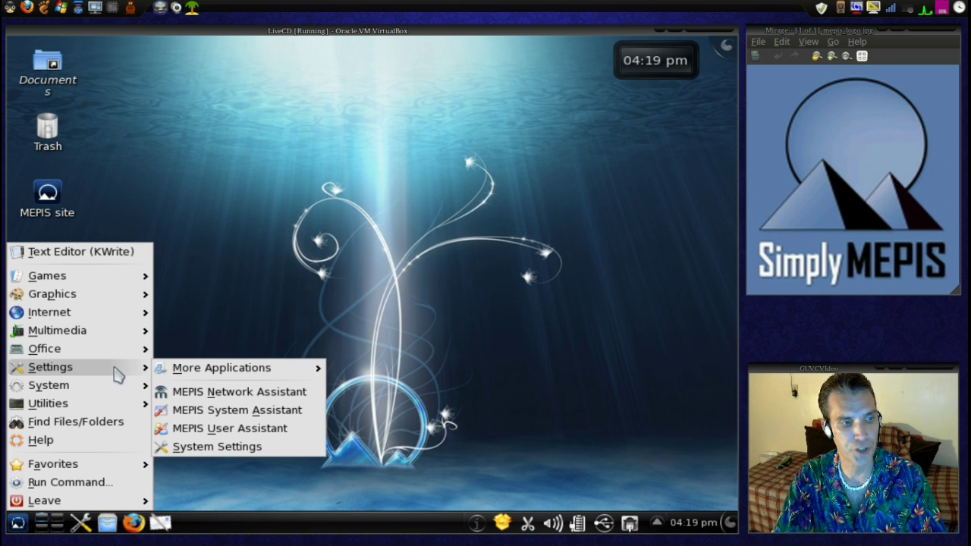
mouse_move(116, 390)
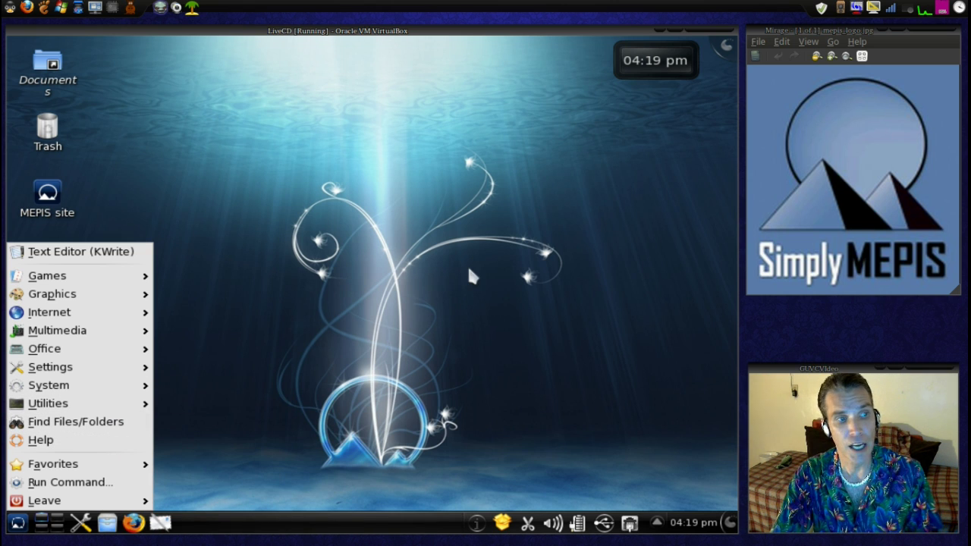
left_click(523, 117)
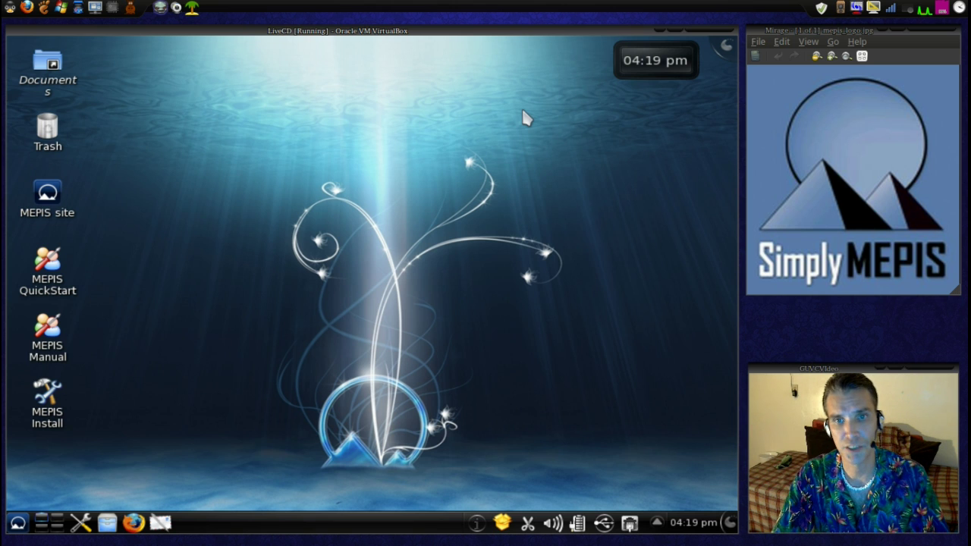
Look through the desktop's context menu options, from Create New to Folder View Settings, and dismiss the menu.
right_click(513, 181)
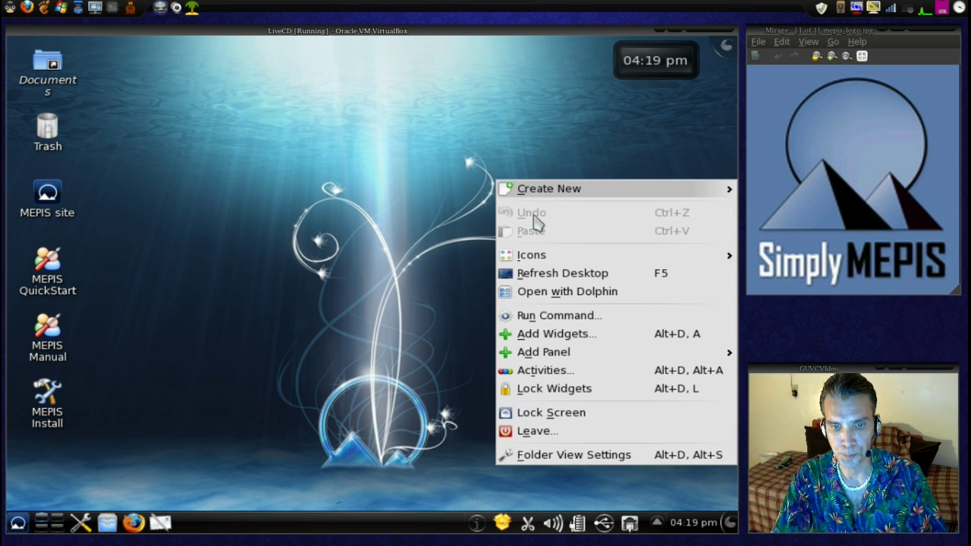
mouse_move(516, 188)
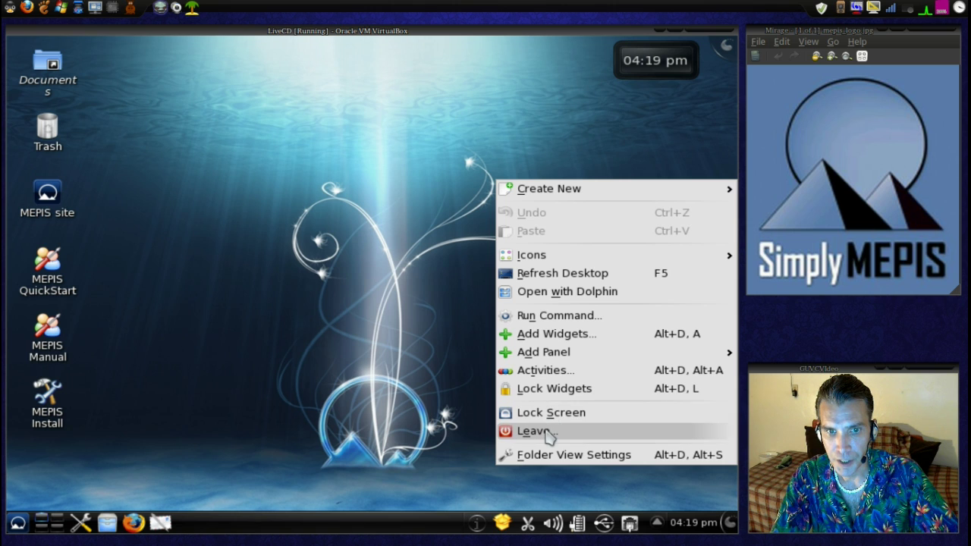
mouse_move(549, 260)
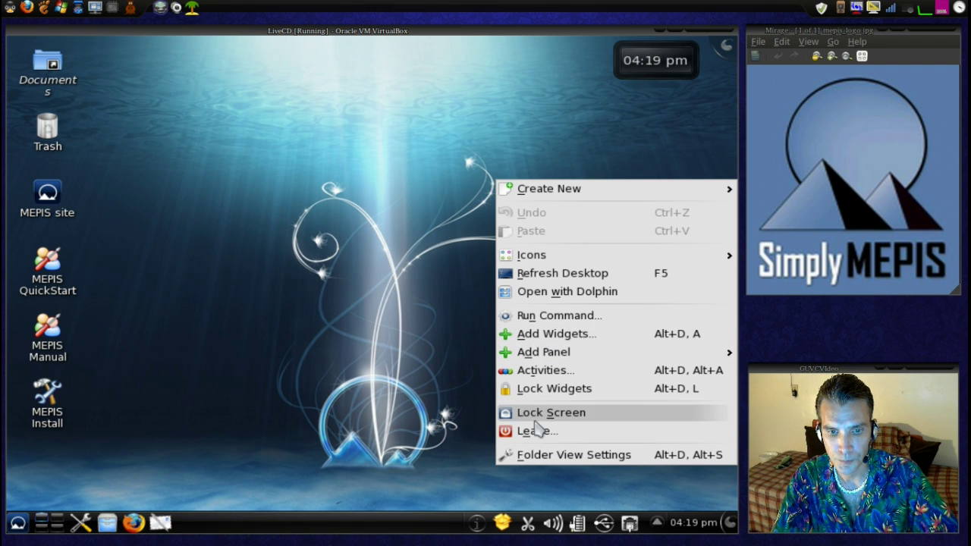
left_click(17, 523)
Open System Settings from the launcher's Settings category and move its window away from the desktop icons.
left_click(17, 523)
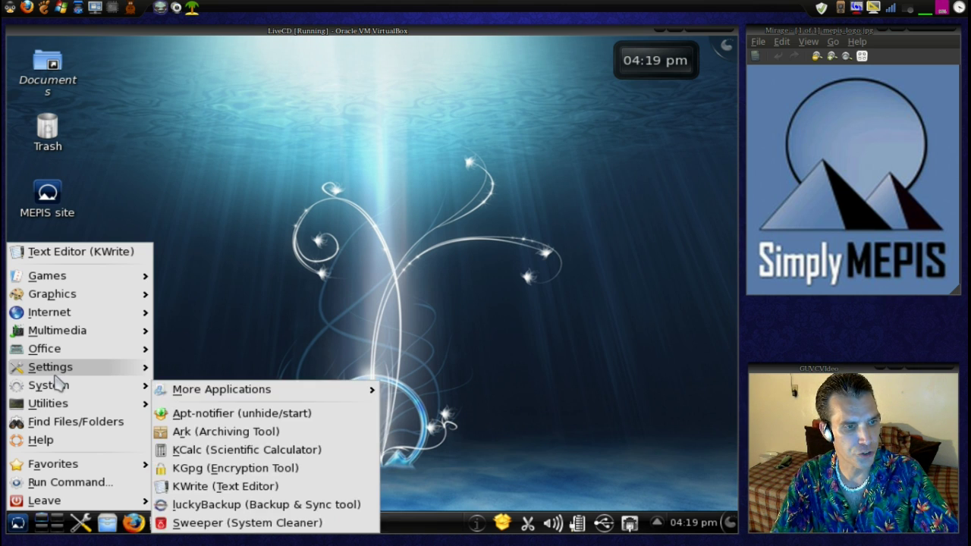
mouse_move(56, 371)
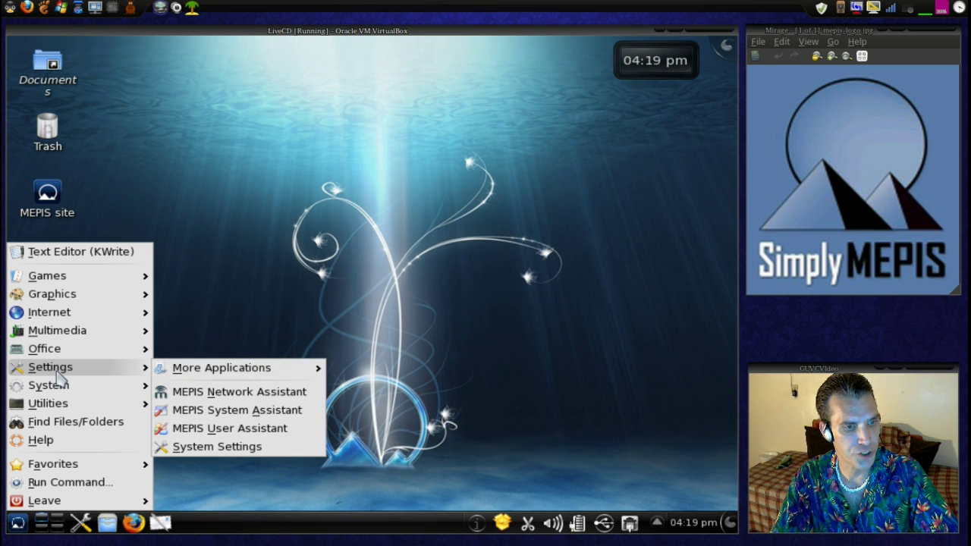
left_click(217, 448)
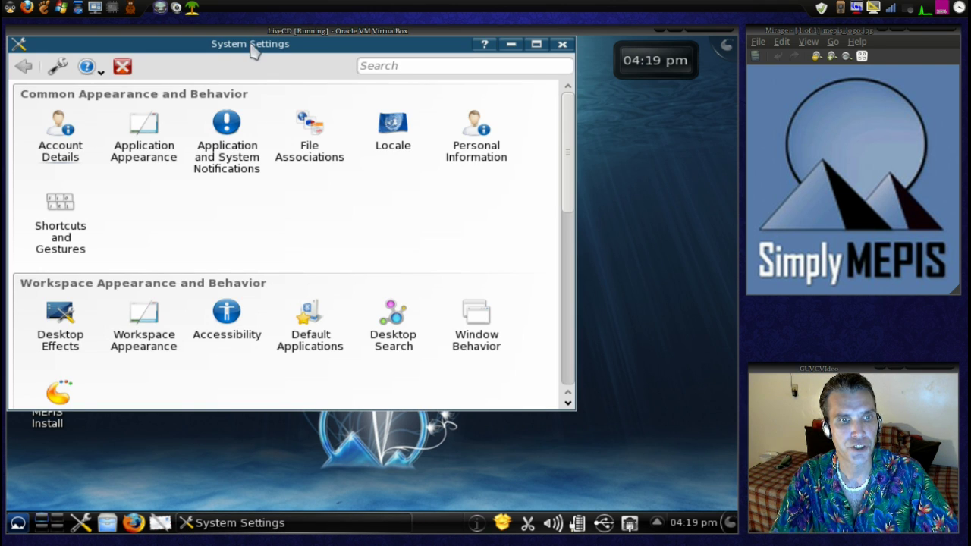
left_click_drag(254, 51, 353, 75)
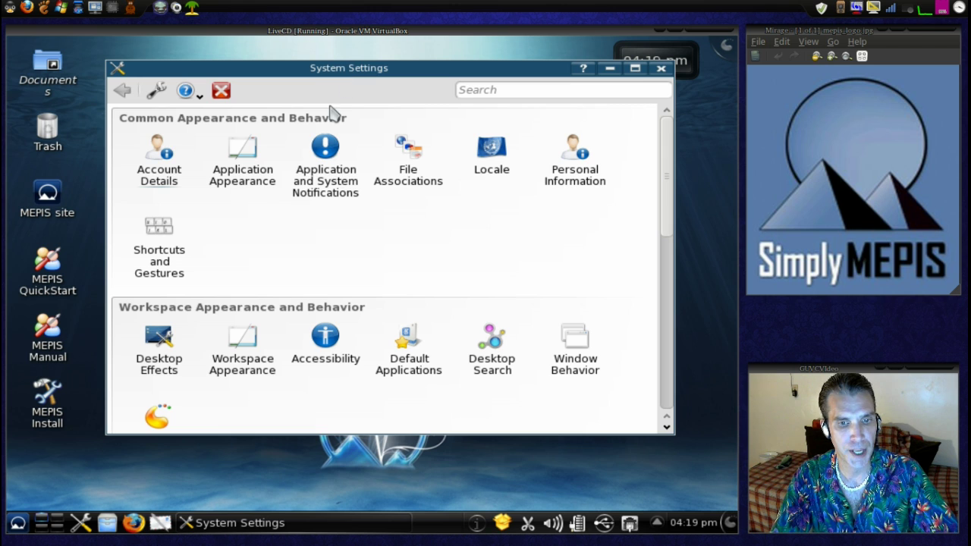
Apply the Oxygen desktop theme in the Workspace Appearance settings and look through the other available themes.
left_click(245, 365)
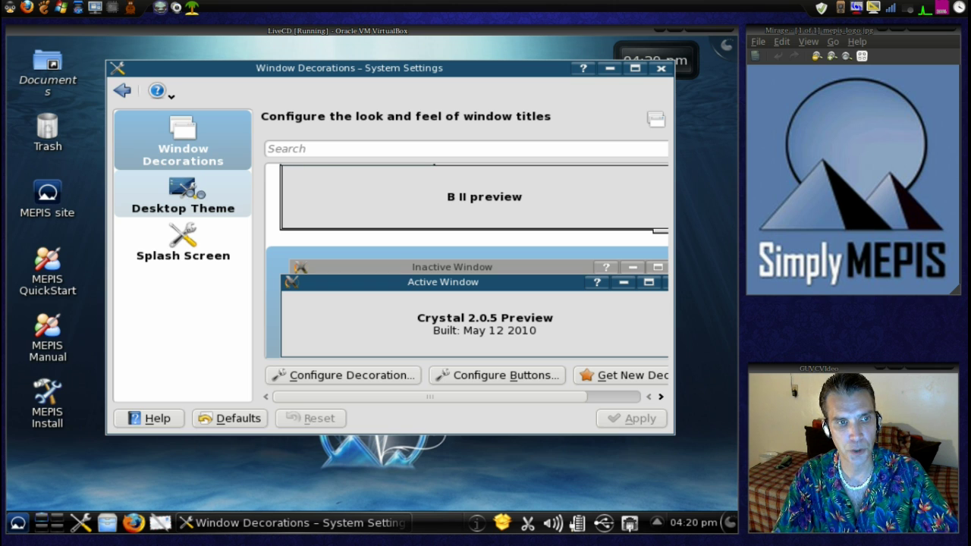
left_click(199, 198)
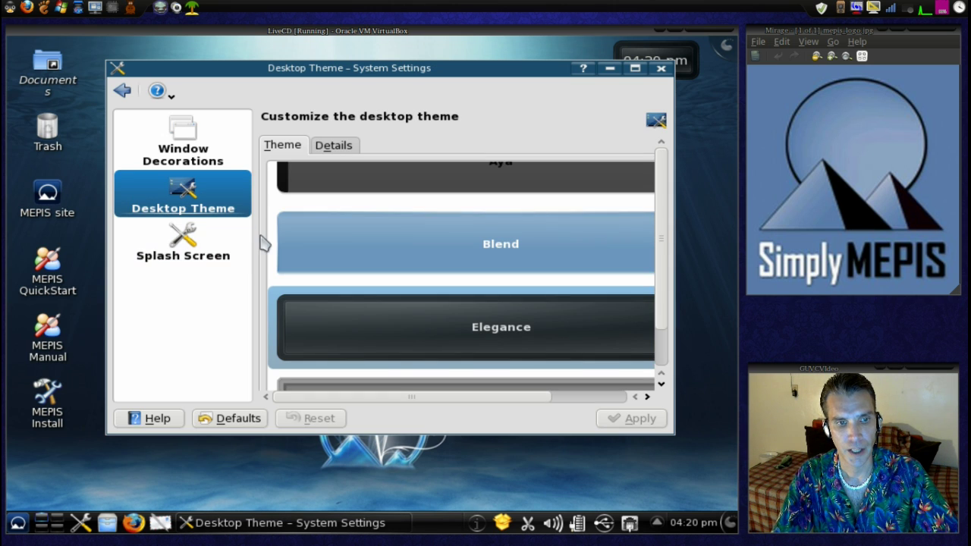
scroll(385, 273, "down", 5)
scroll(387, 258, "up", 3)
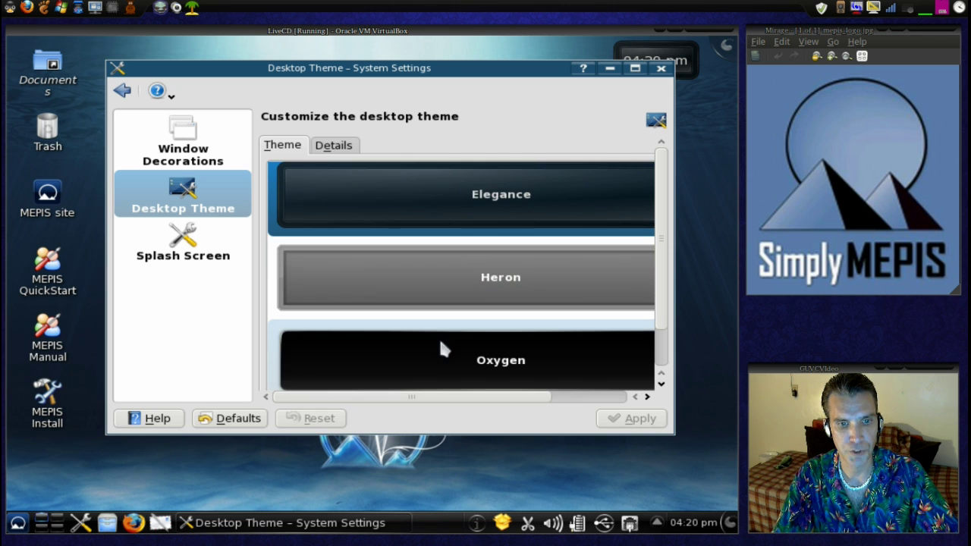
left_click(444, 364)
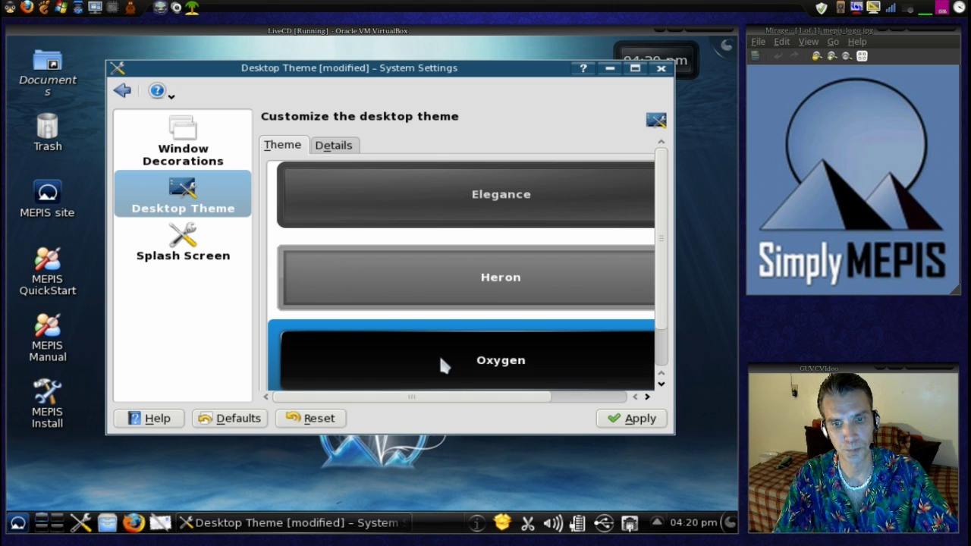
left_click(644, 417)
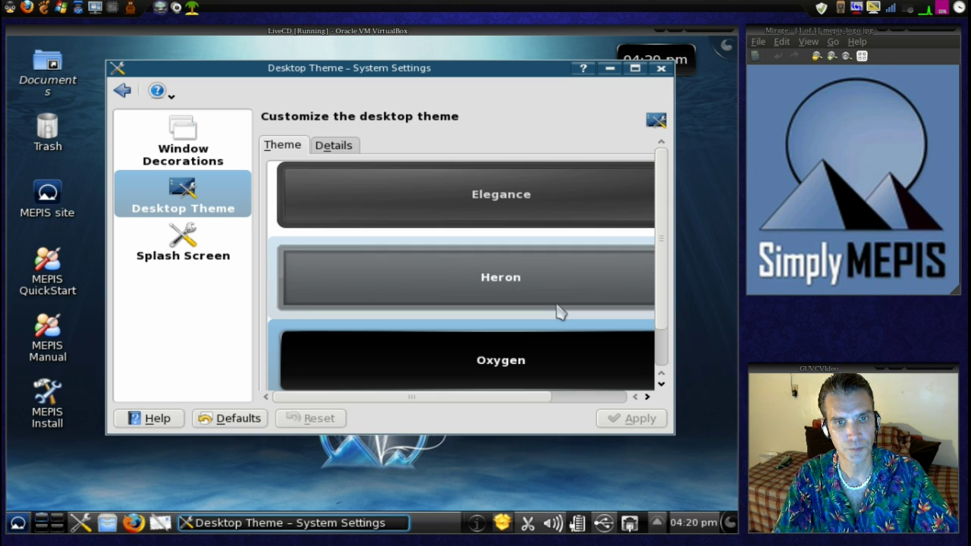
scroll(560, 312, "down", 6)
scroll(559, 311, "up", 5)
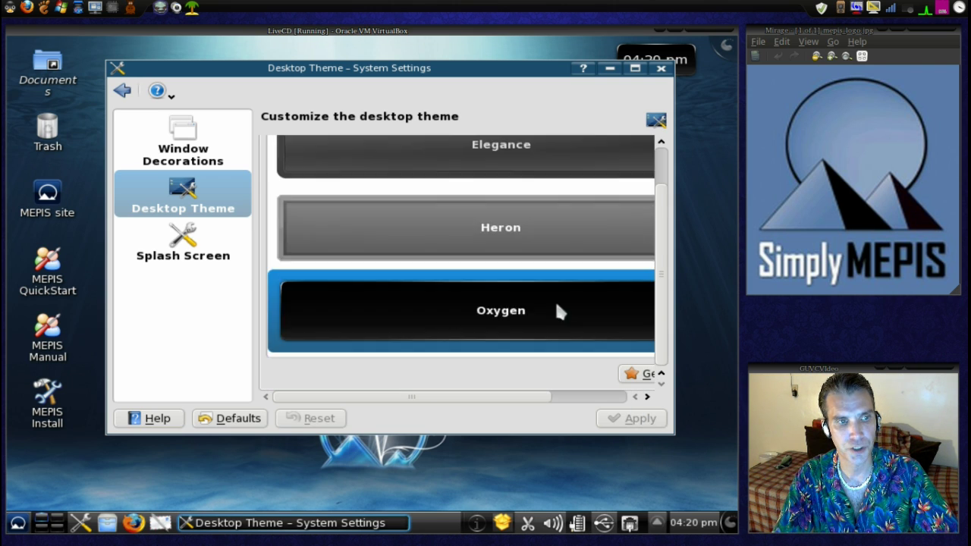
scroll(559, 310, "up", 10)
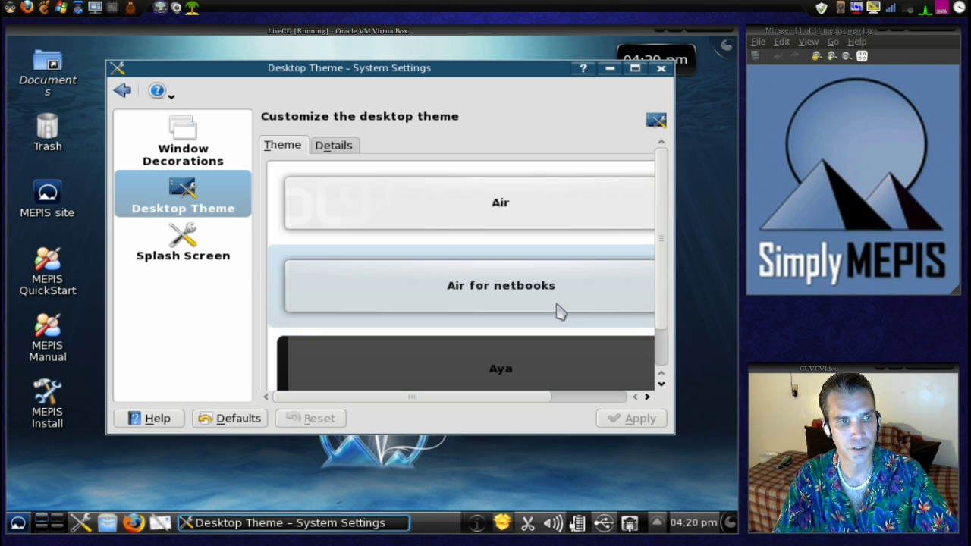
Look through the available window decorations and apply the Keramik decoration.
left_click(201, 142)
scroll(500, 257, "down", 4)
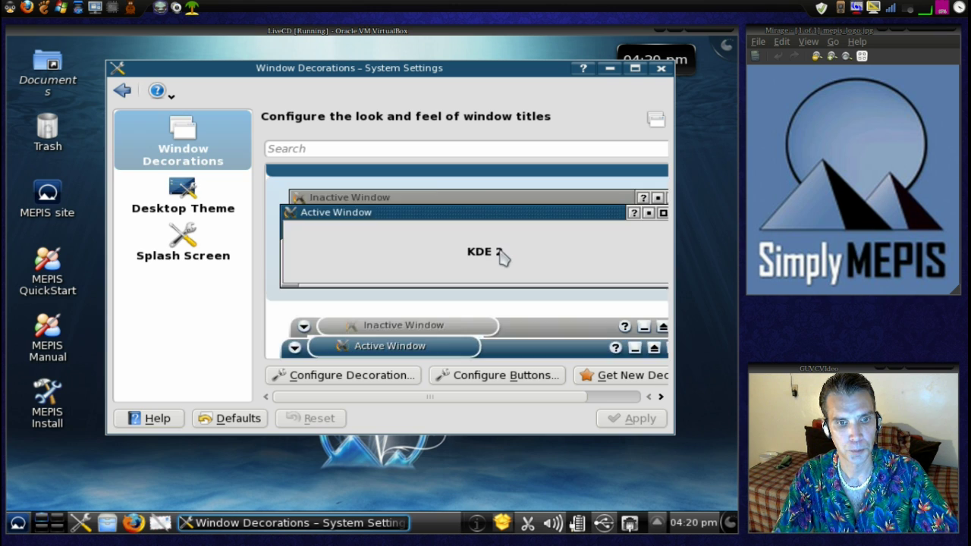
scroll(504, 258, "down", 1)
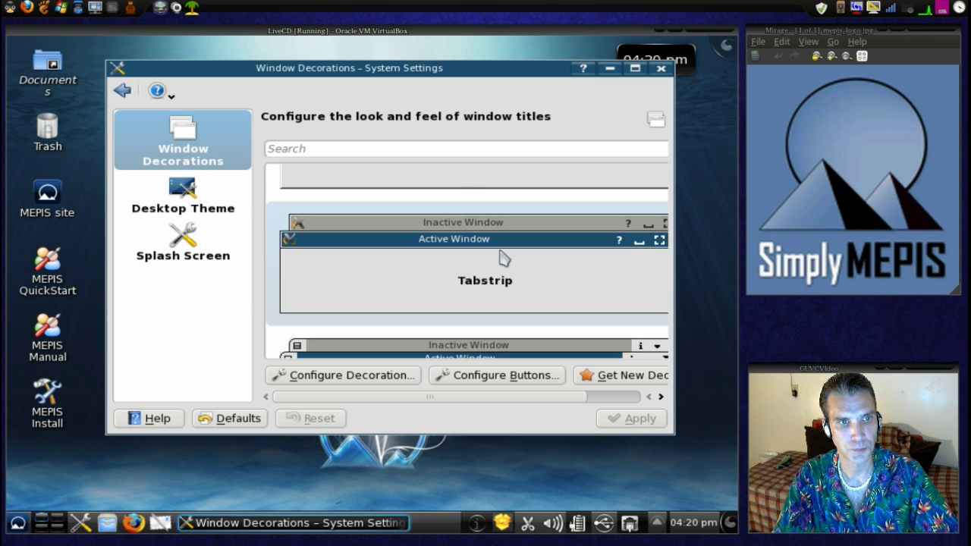
scroll(503, 258, "down", 1)
scroll(503, 258, "up", 5)
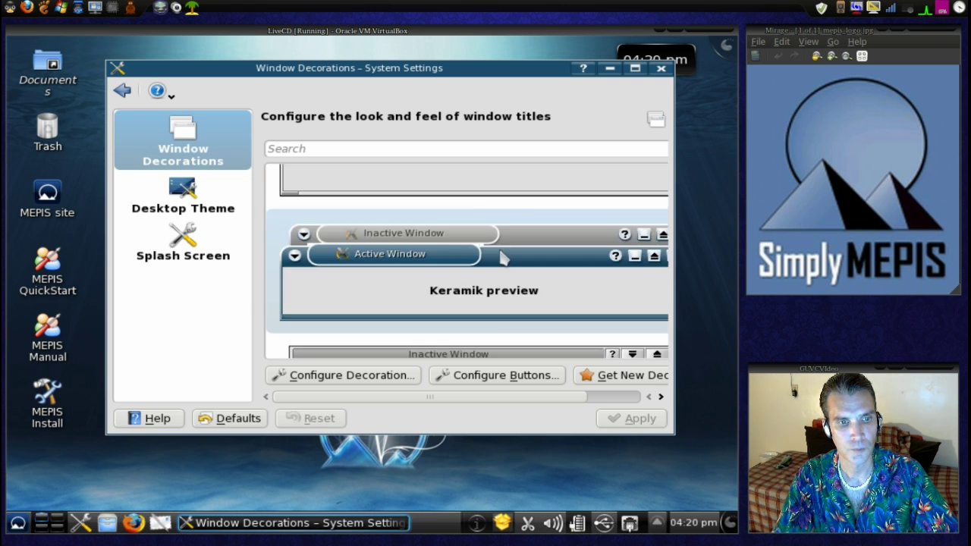
scroll(502, 258, "up", 1)
scroll(502, 258, "down", 1)
left_click(488, 261)
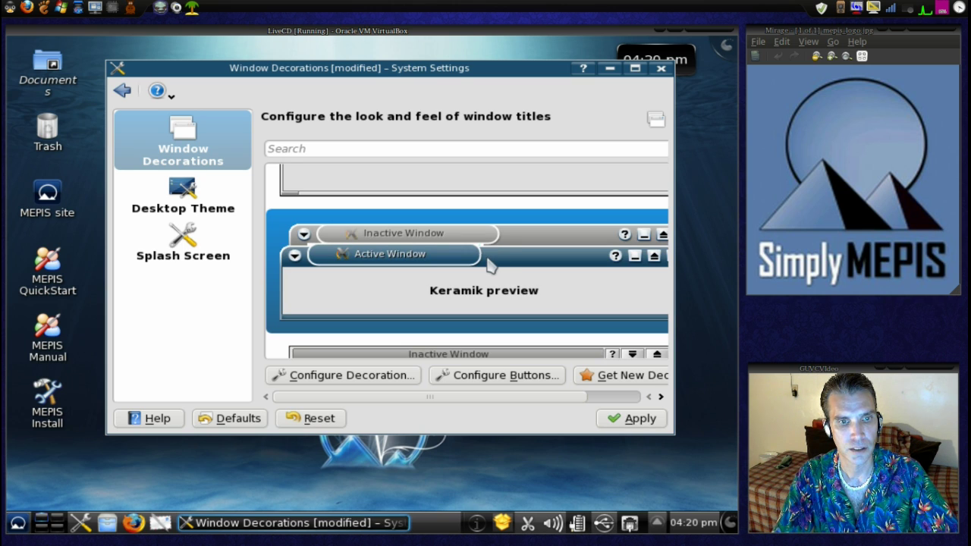
left_click(634, 420)
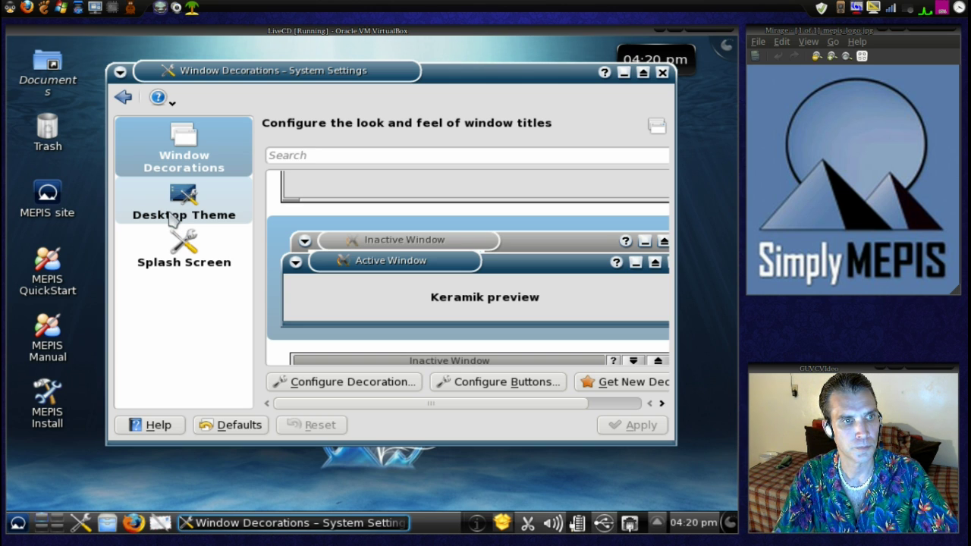
Browse the full list of desktop themes again and return to the System Settings overview.
left_click(176, 216)
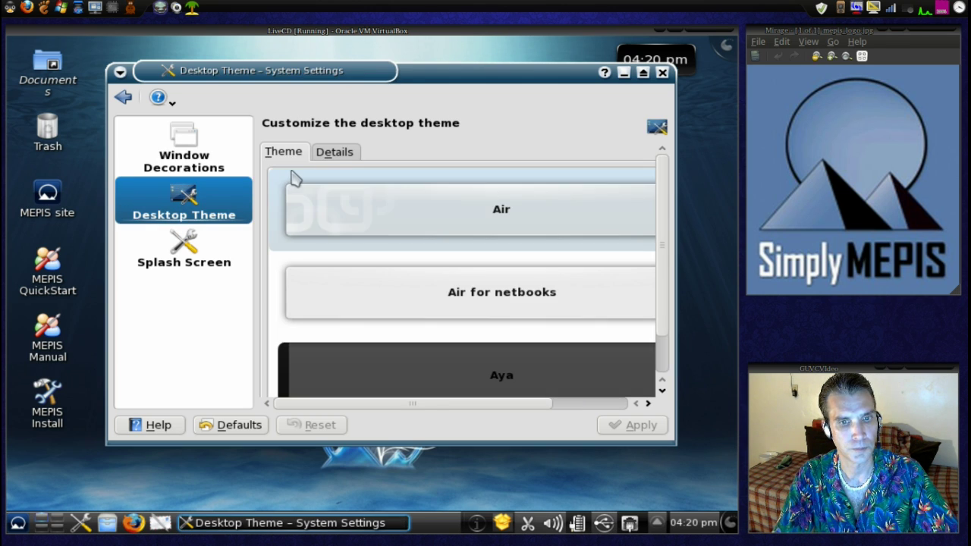
scroll(375, 275, "down", 10)
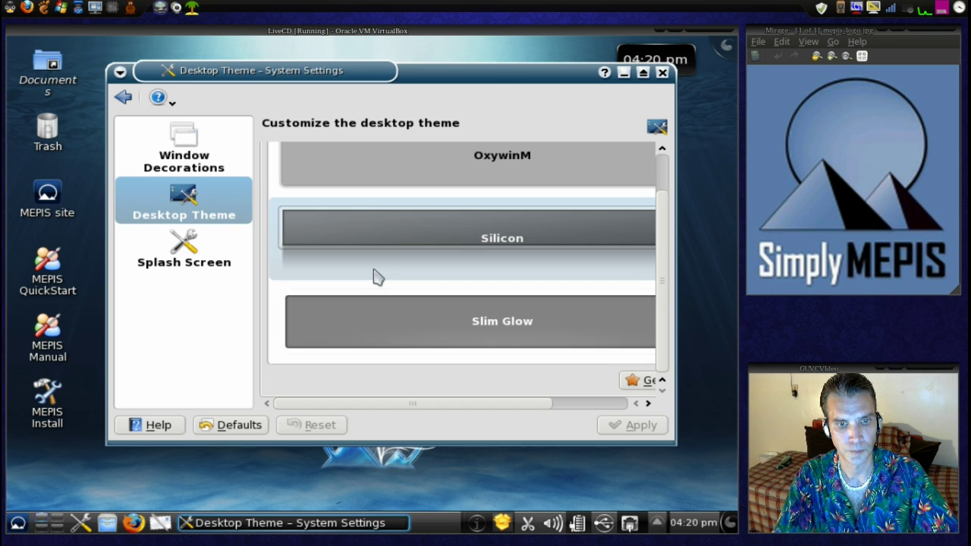
scroll(374, 275, "up", 4)
scroll(374, 276, "up", 5)
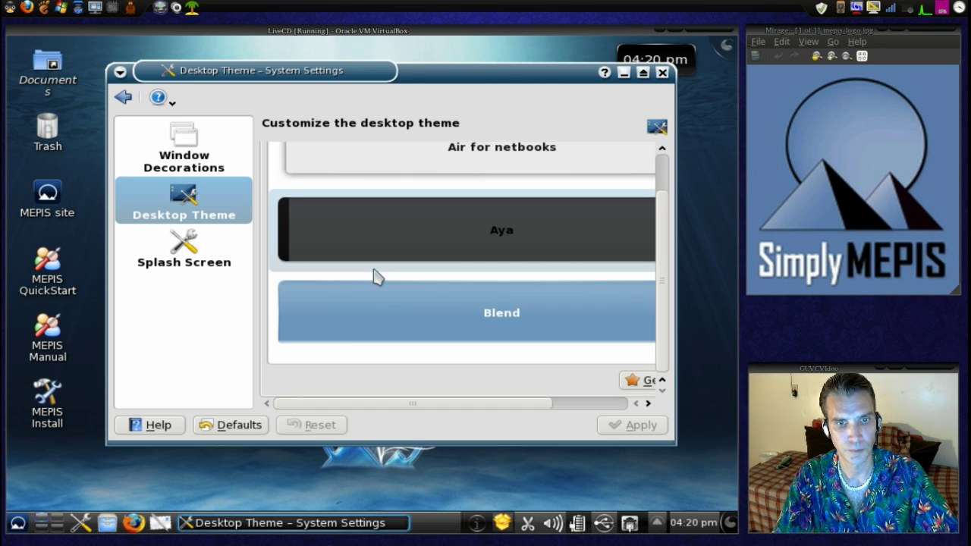
scroll(374, 277, "down", 10)
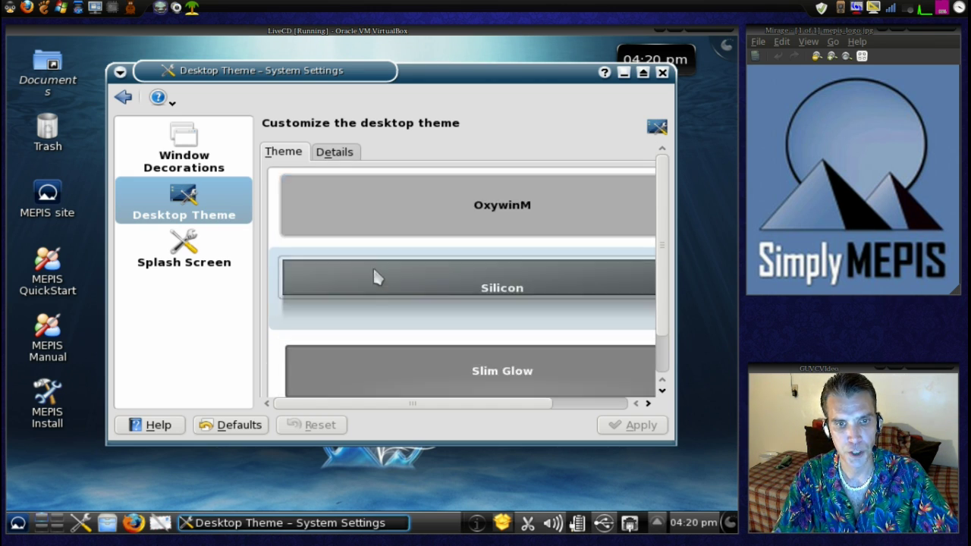
scroll(374, 275, "up", 10)
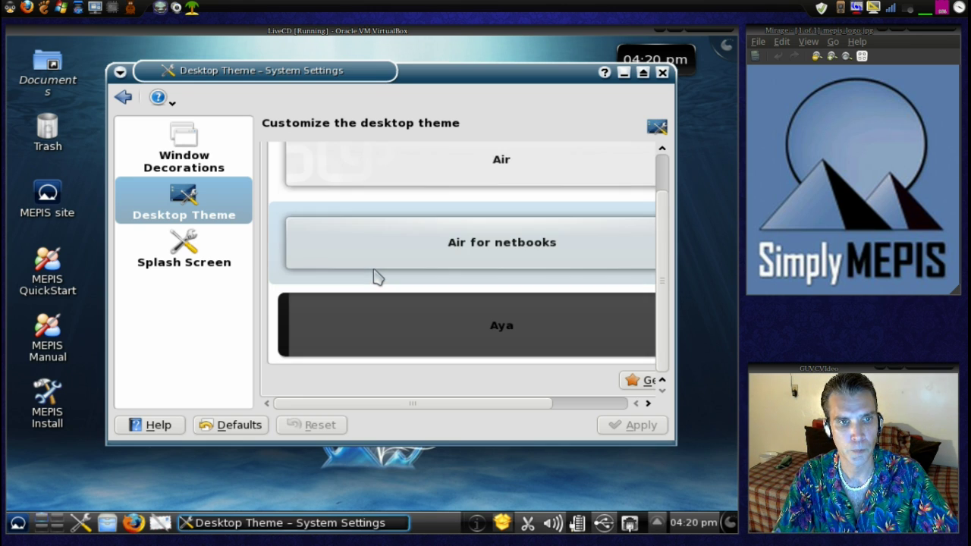
left_click(123, 97)
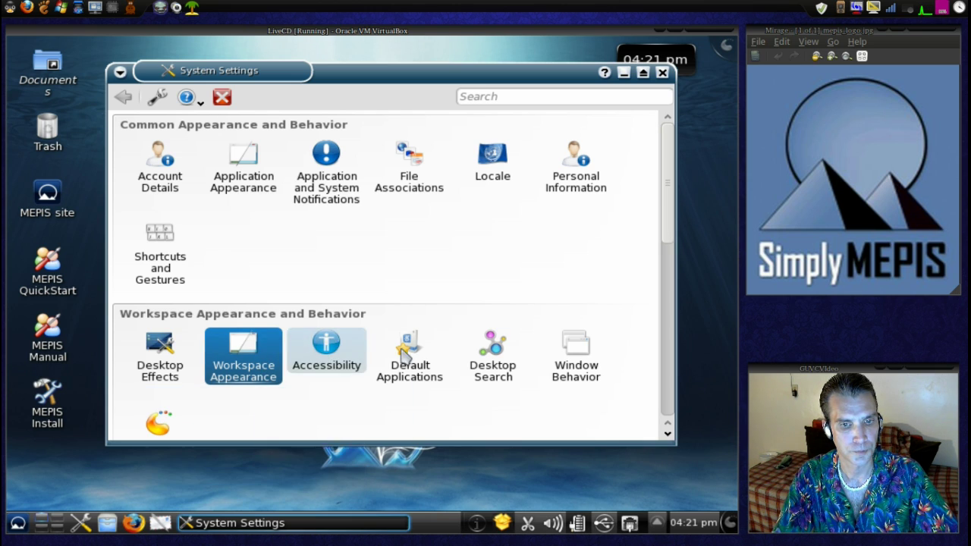
Look through the global Plasma Workspace options and the remaining System Settings categories down to System Administration.
scroll(542, 363, "down", 3)
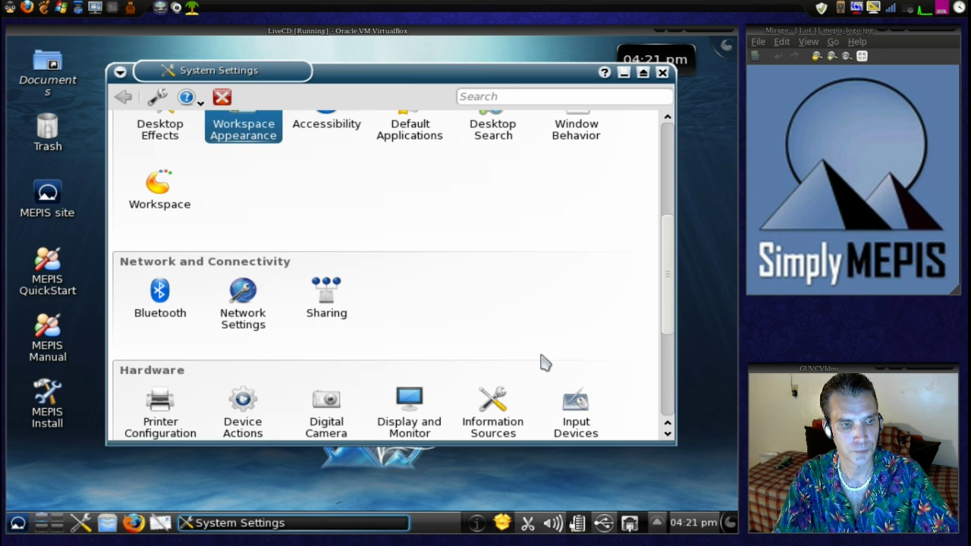
left_click(155, 196)
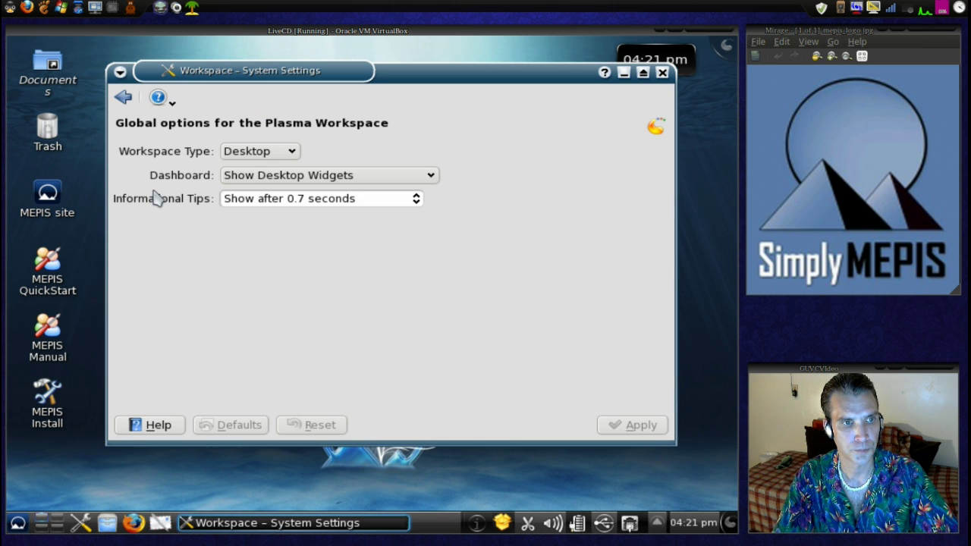
left_click(124, 99)
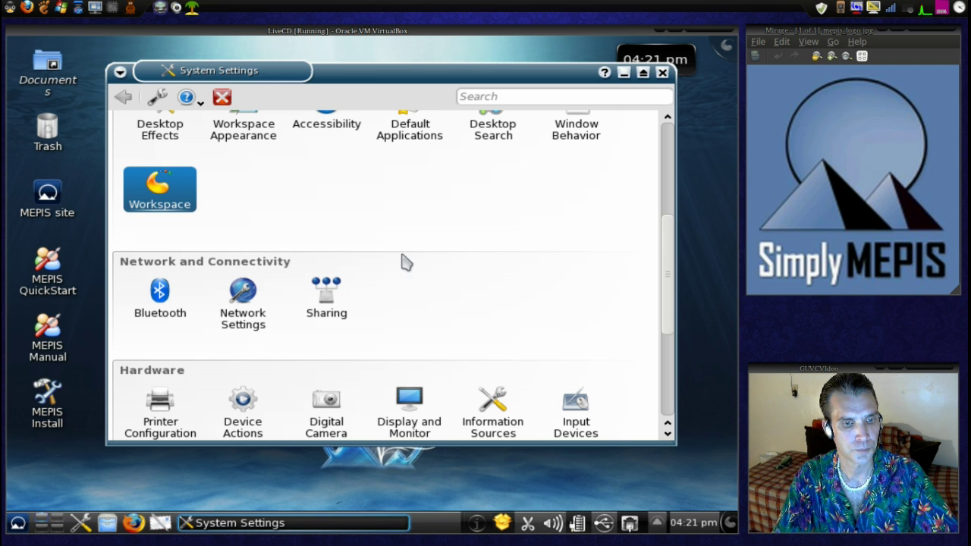
scroll(423, 276, "down", 5)
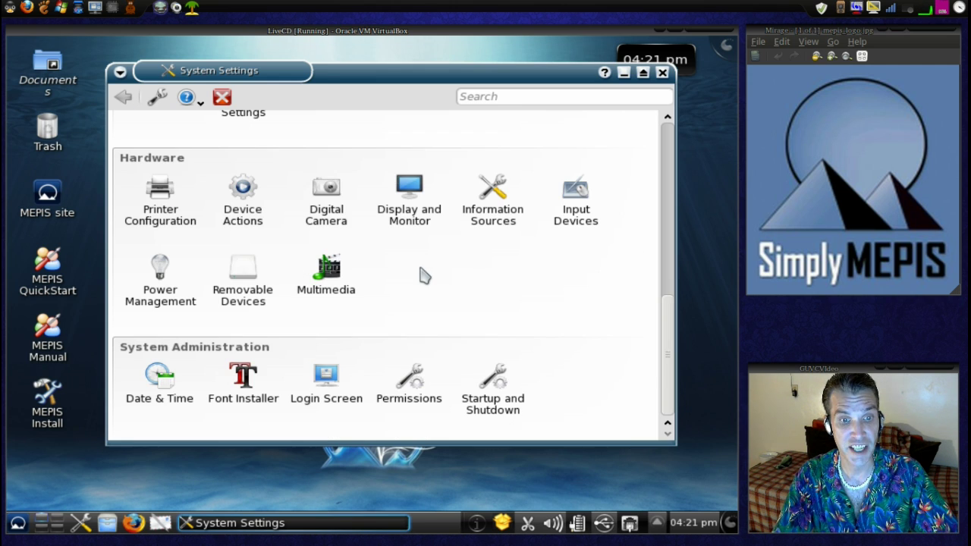
scroll(423, 275, "up", 10)
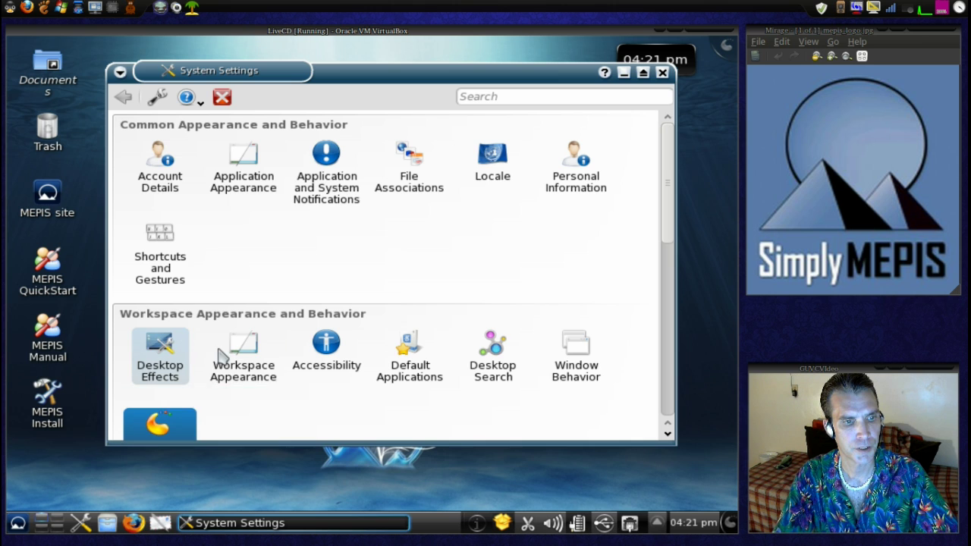
Apply the Elegance desktop theme in the Workspace Appearance settings.
left_click(242, 352)
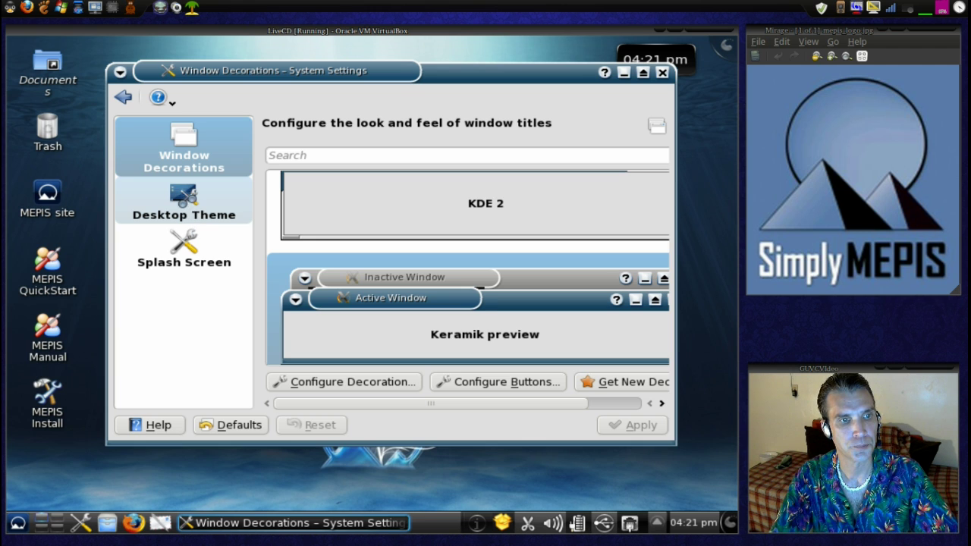
left_click(189, 202)
scroll(524, 308, "down", 5)
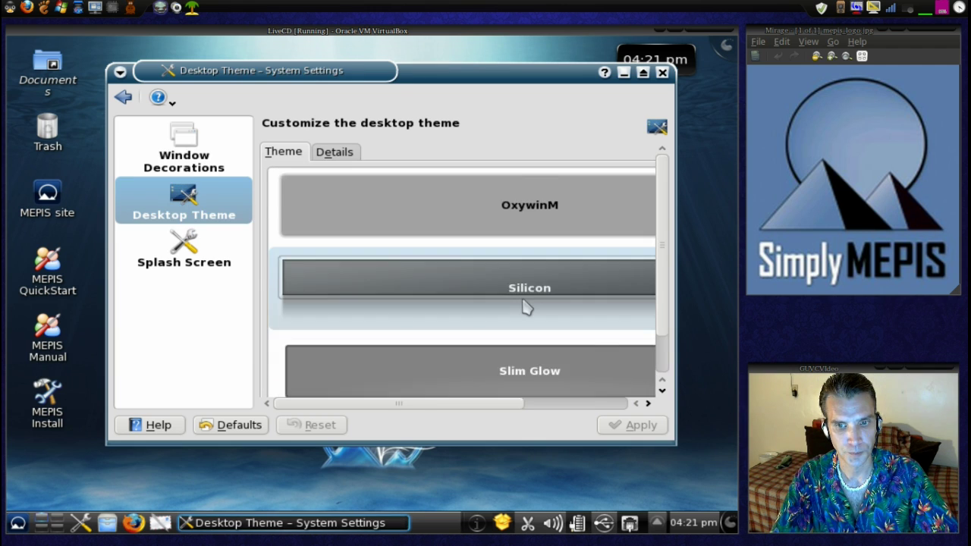
scroll(524, 307, "up", 10)
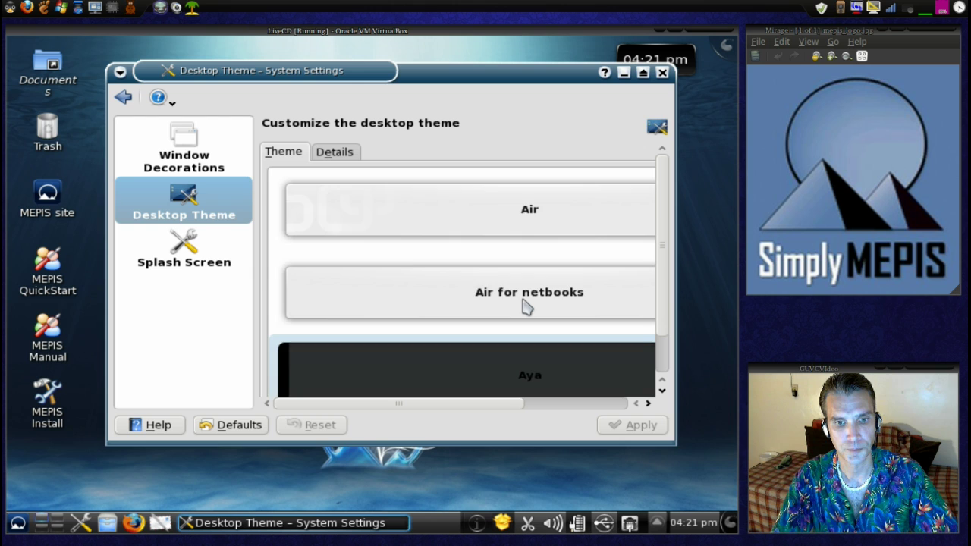
scroll(524, 307, "down", 5)
scroll(525, 306, "up", 3)
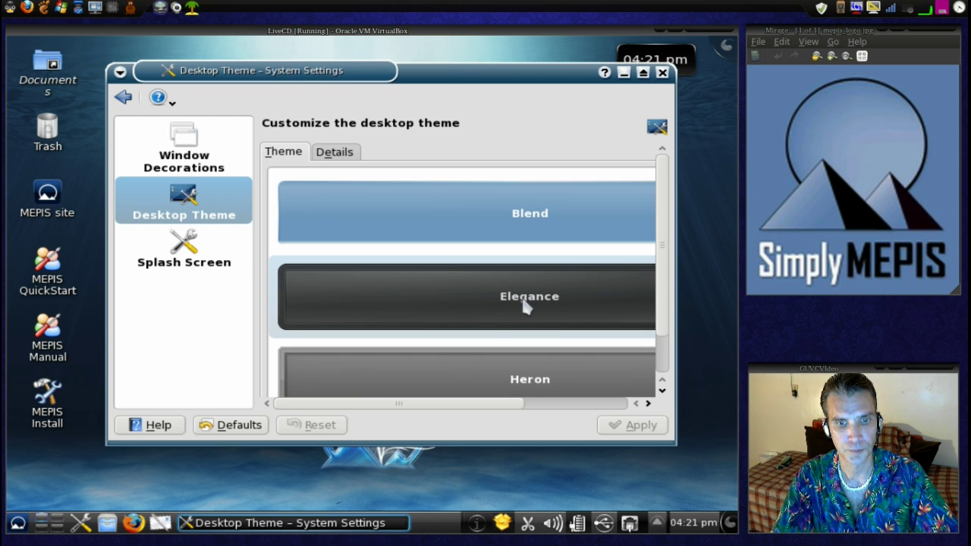
left_click(524, 307)
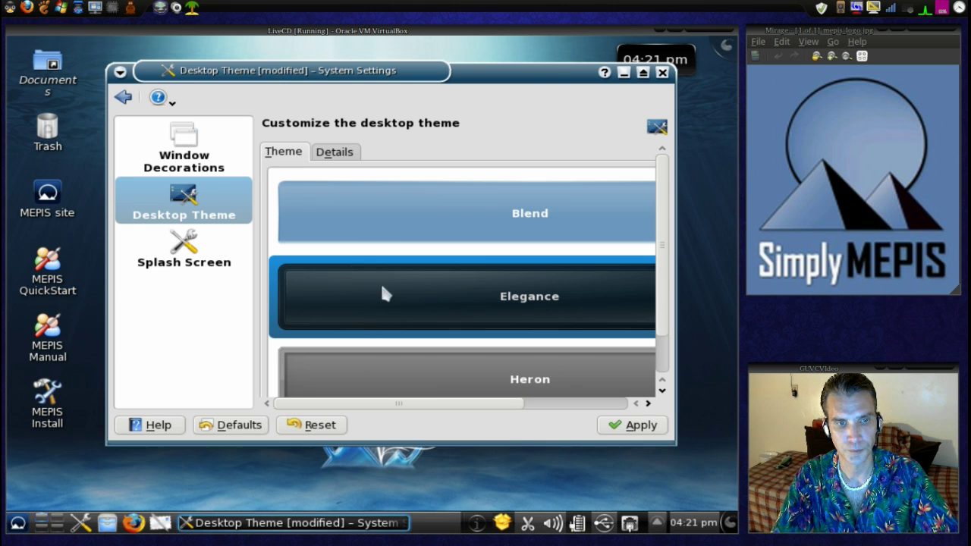
left_click(610, 427)
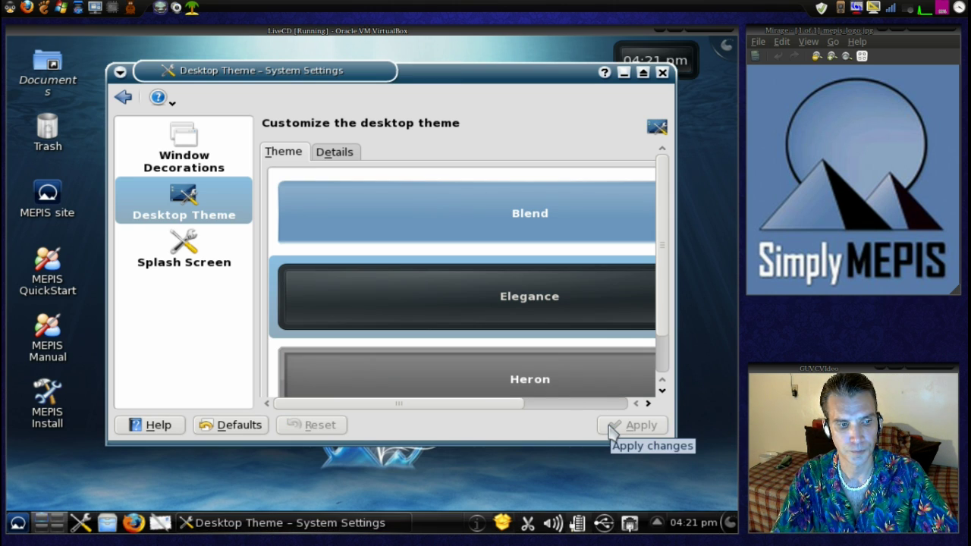
Customize the Elegance theme's details with the Oxygen Color Scheme and the Aya Panel Background, and apply the changes.
left_click(332, 155)
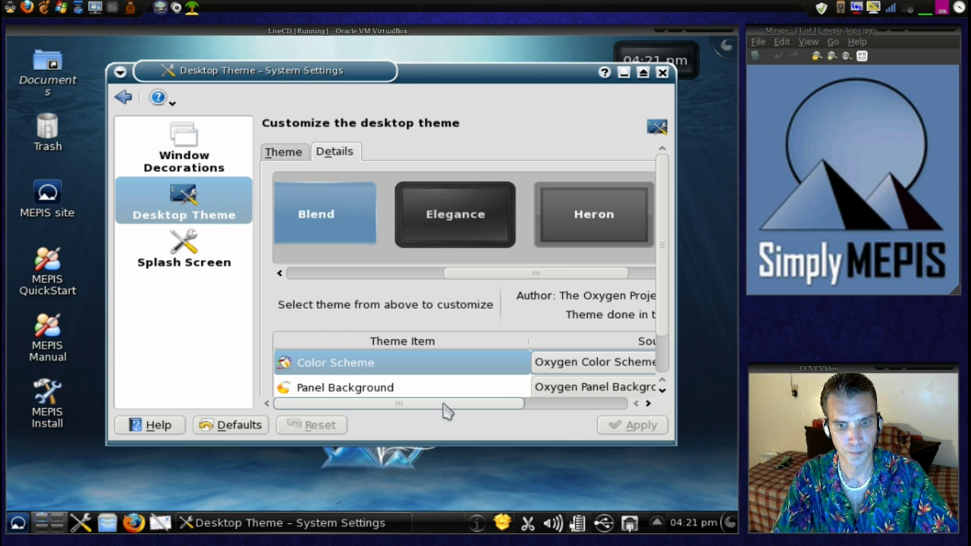
mouse_move(446, 409)
left_mouse_down()
mouse_move(569, 418)
mouse_move(418, 403)
mouse_move(461, 405)
left_mouse_up()
left_click(393, 212)
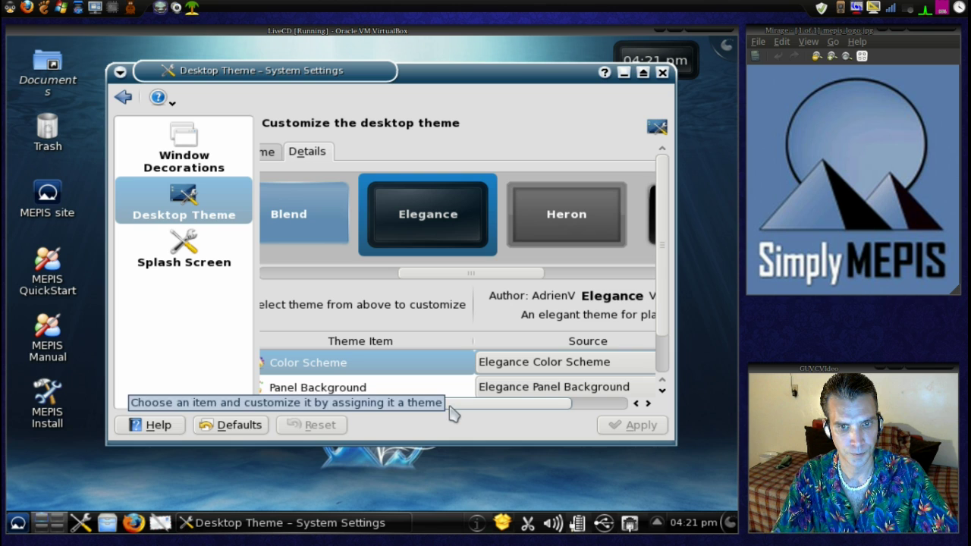
left_click(491, 370)
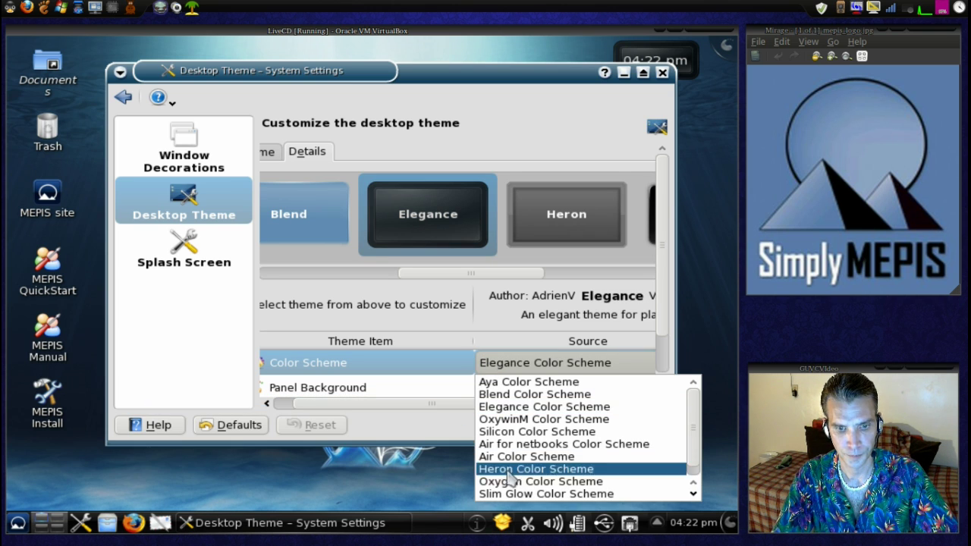
key("Escape")
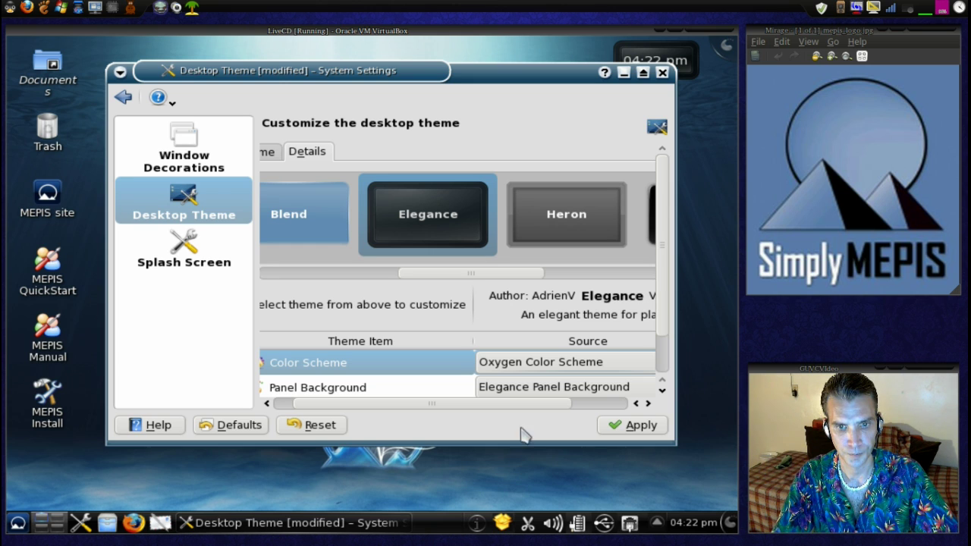
left_click(520, 389)
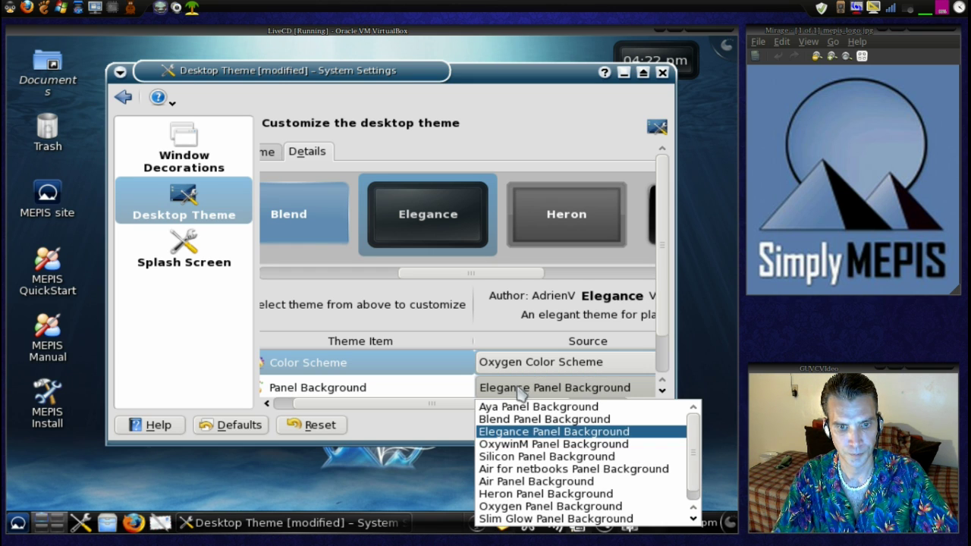
left_click(522, 407)
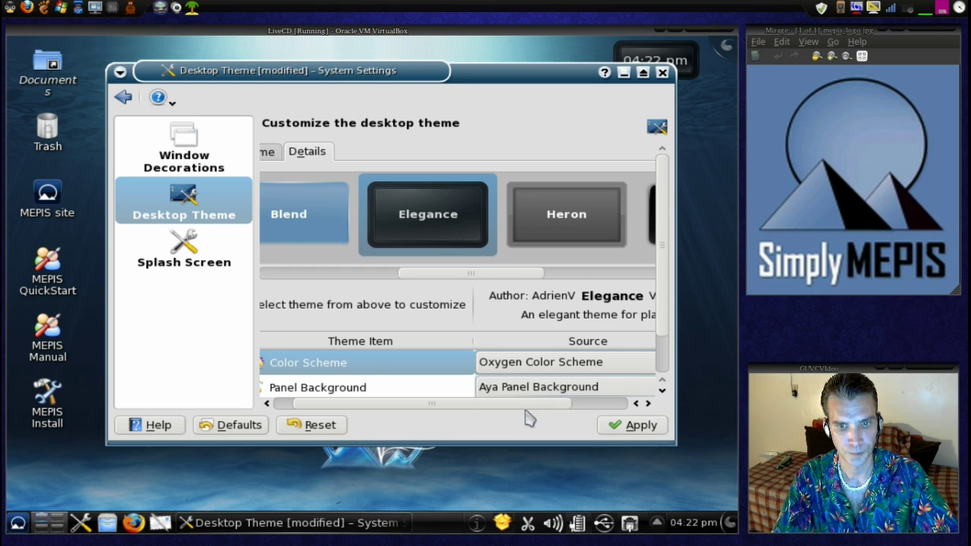
left_click(639, 426)
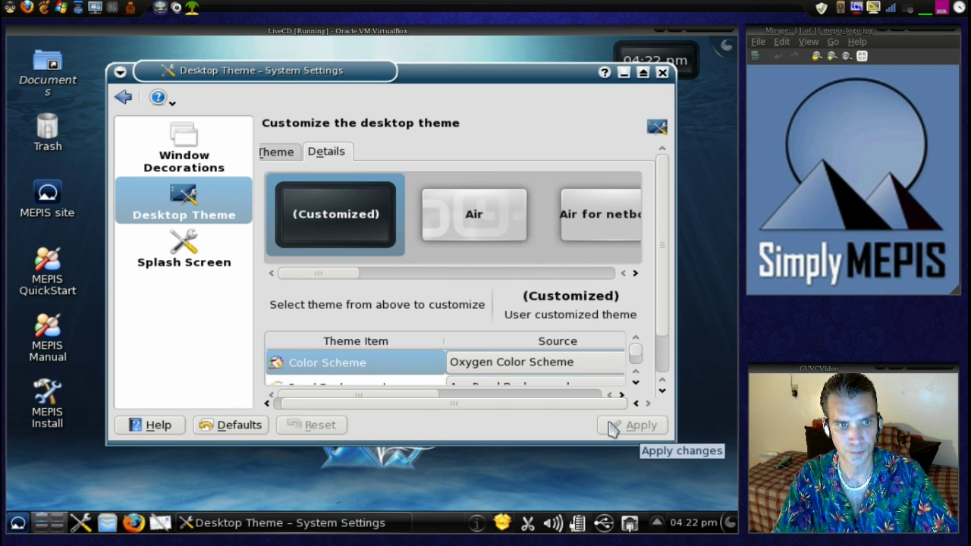
scroll(444, 297, "down", 2)
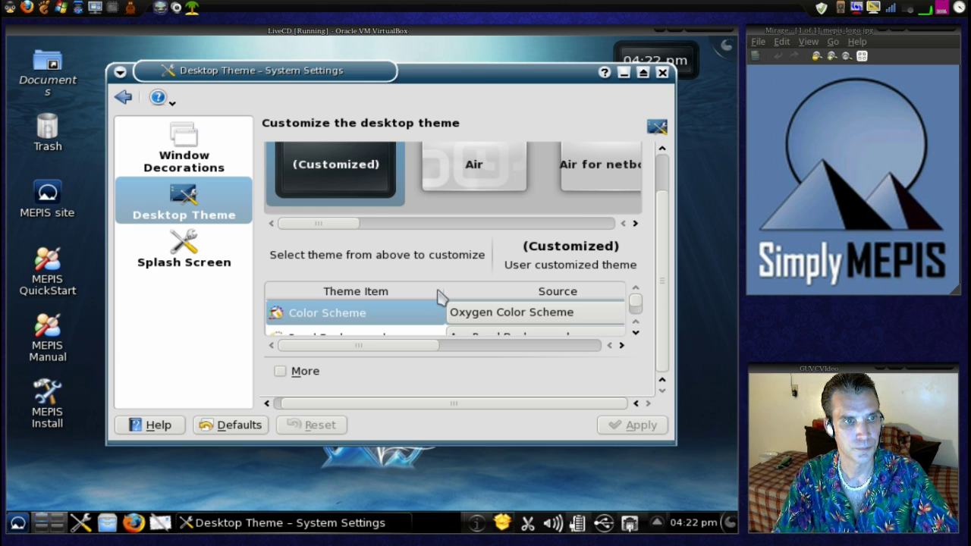
Review the Keramik window decoration's options and the Desktop Effects settings, returning to the System Settings overview.
left_click(192, 182)
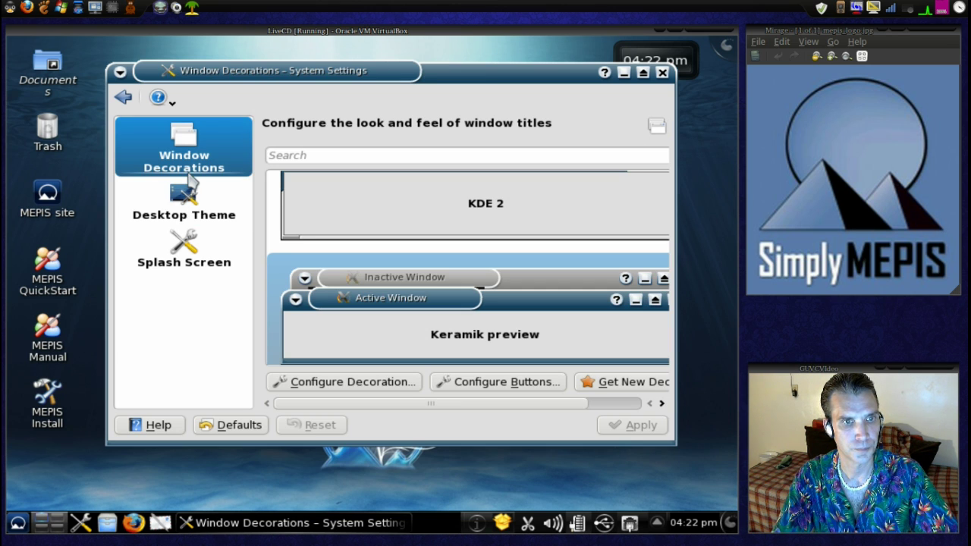
left_click(402, 382)
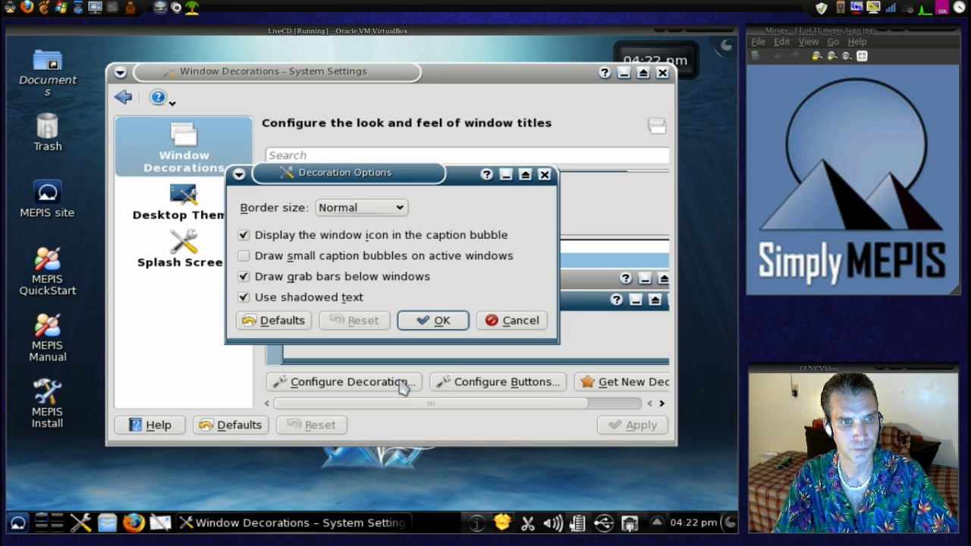
left_click(427, 320)
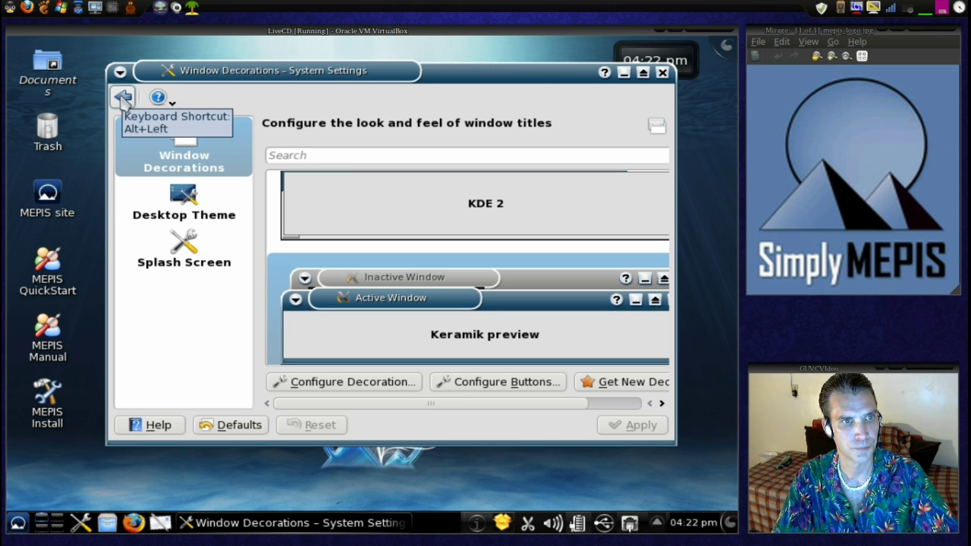
left_click(122, 98)
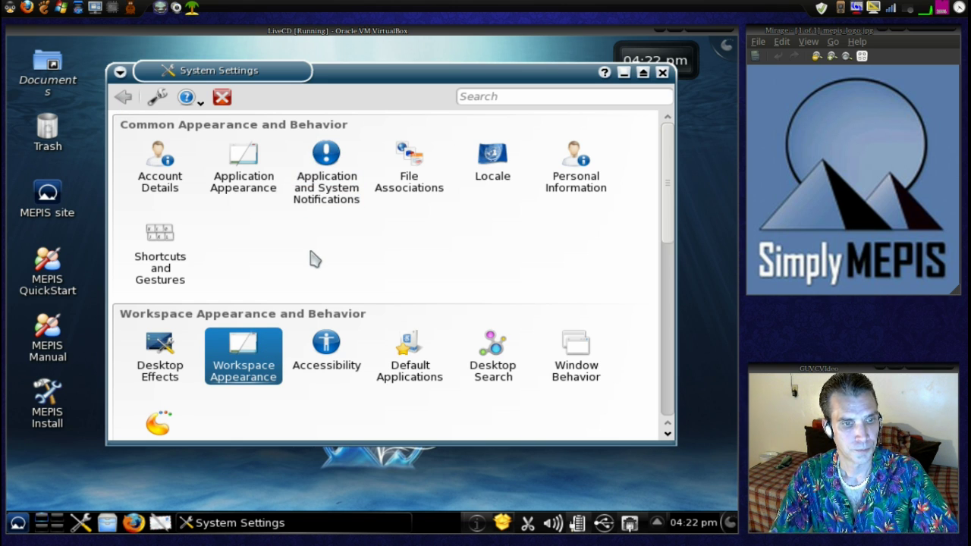
left_click(152, 368)
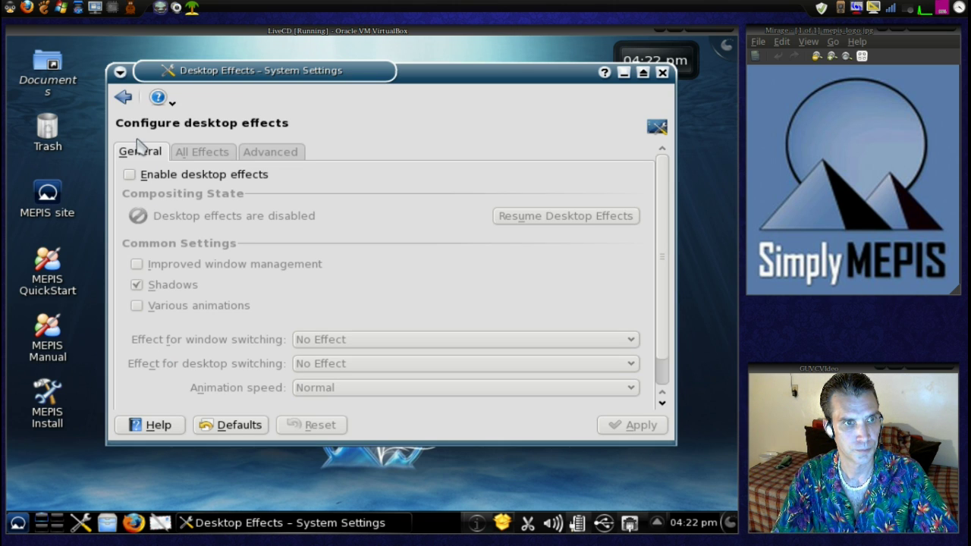
left_click(123, 99)
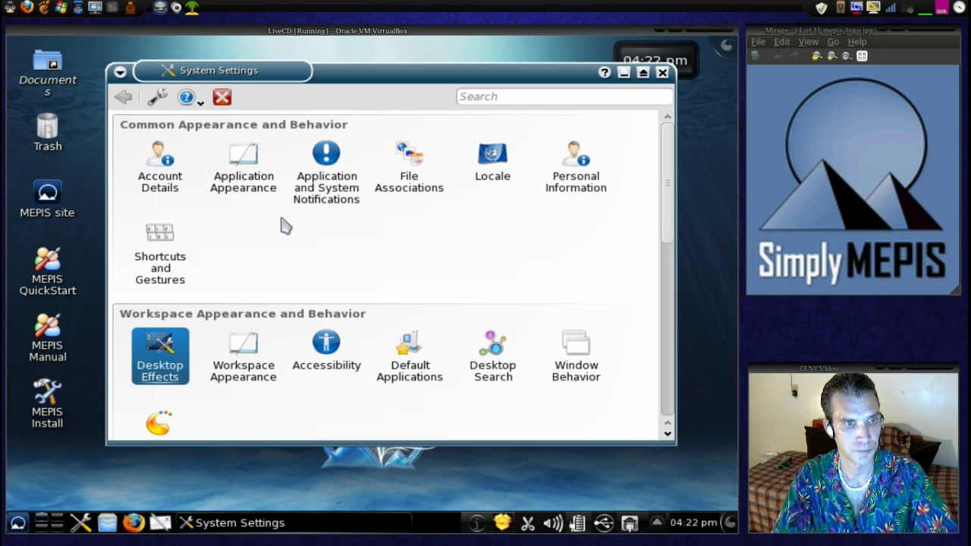
Apply the Obsidian Coast color scheme in the Application Appearance settings.
left_click(251, 165)
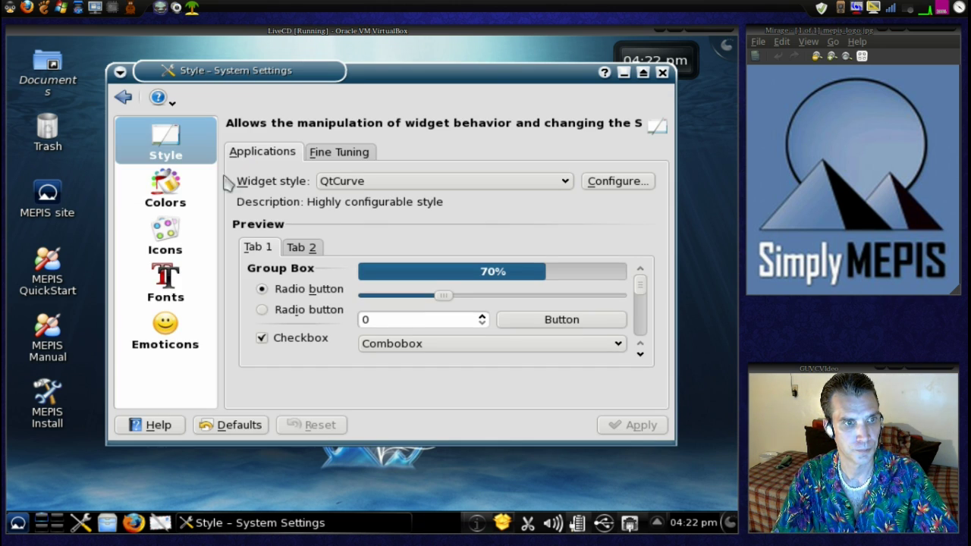
left_click(188, 194)
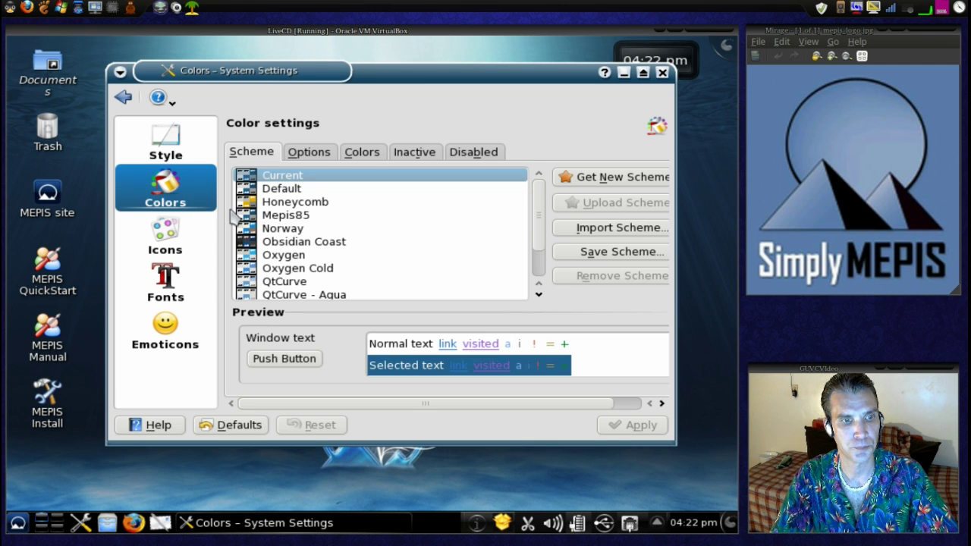
left_click(273, 243)
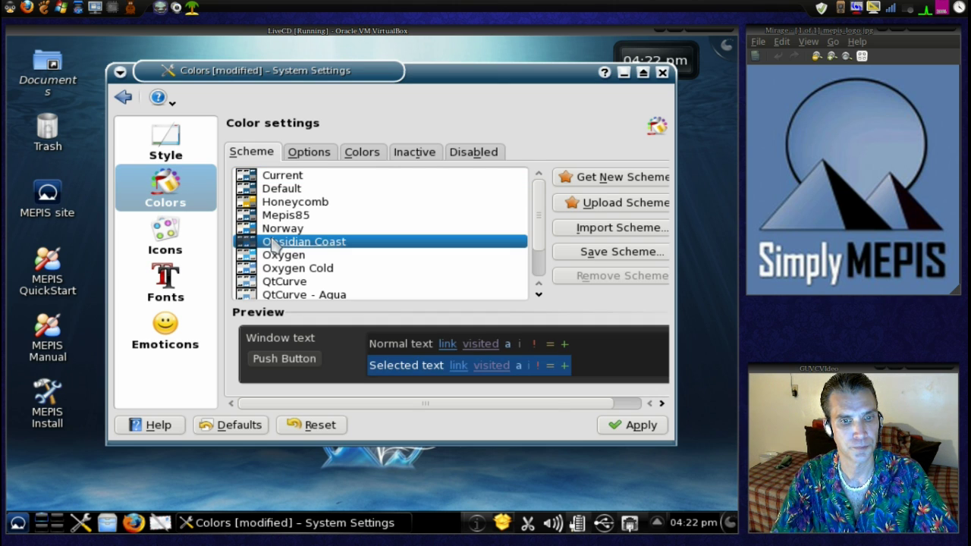
left_click(637, 427)
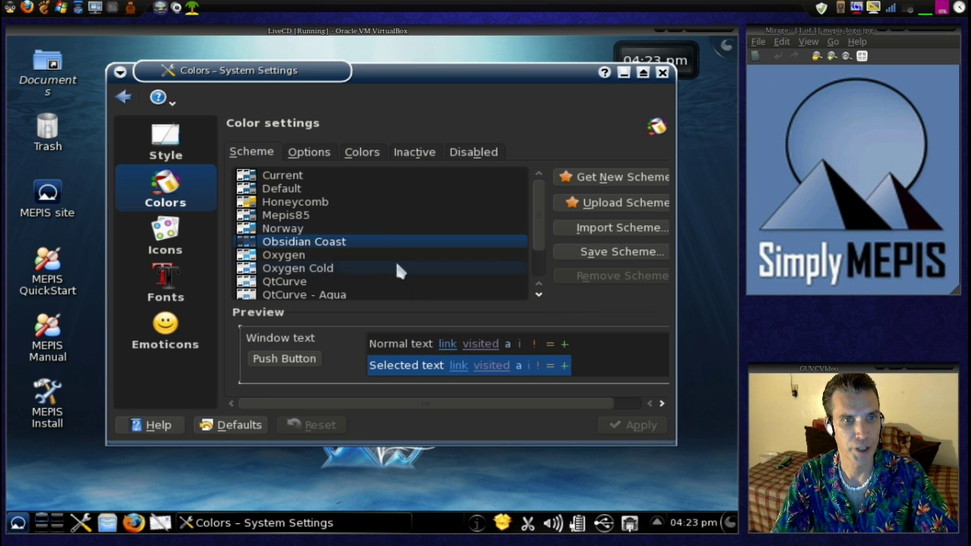
Look through the inactive color settings and the Common Colors list, and select the Active Titlebar entry.
left_click(355, 157)
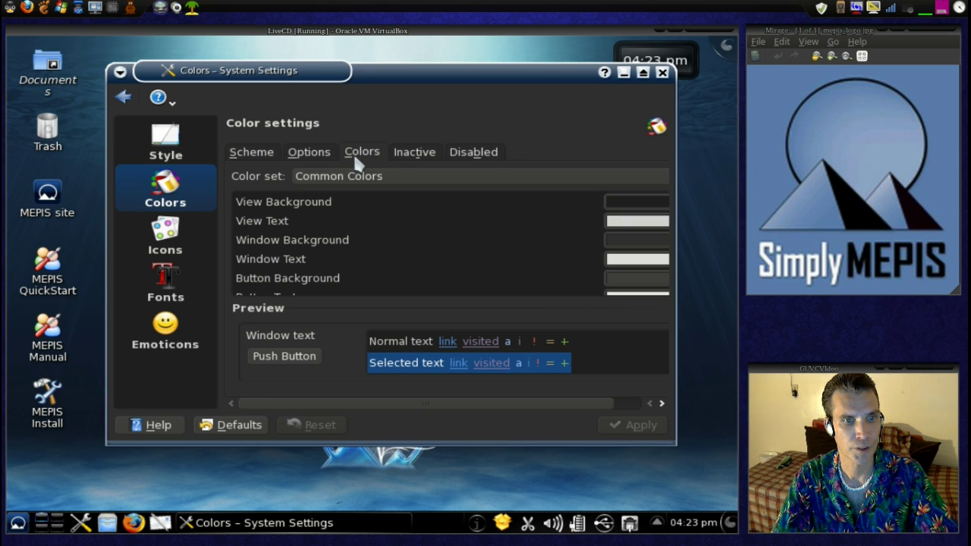
left_click(402, 156)
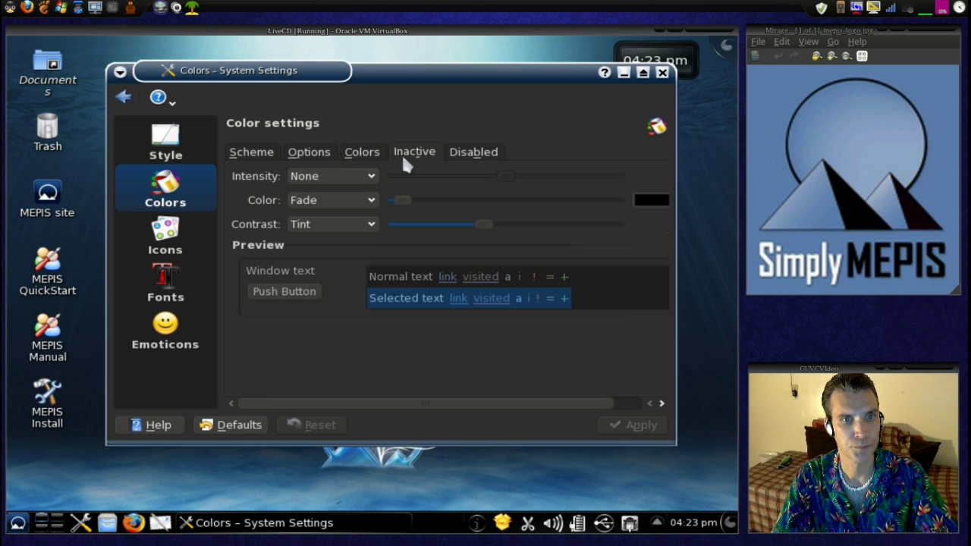
left_click(371, 161)
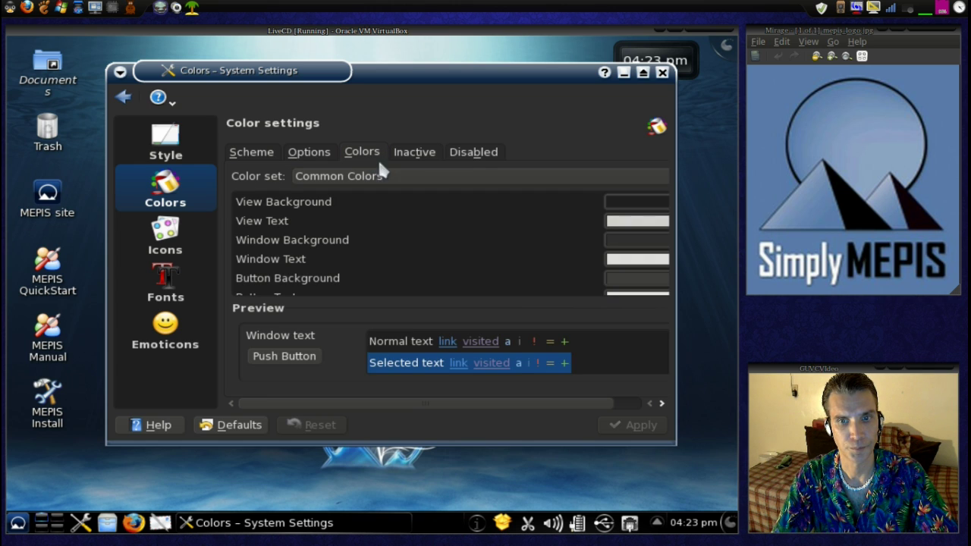
scroll(530, 253, "down", 3)
scroll(529, 253, "up", 1)
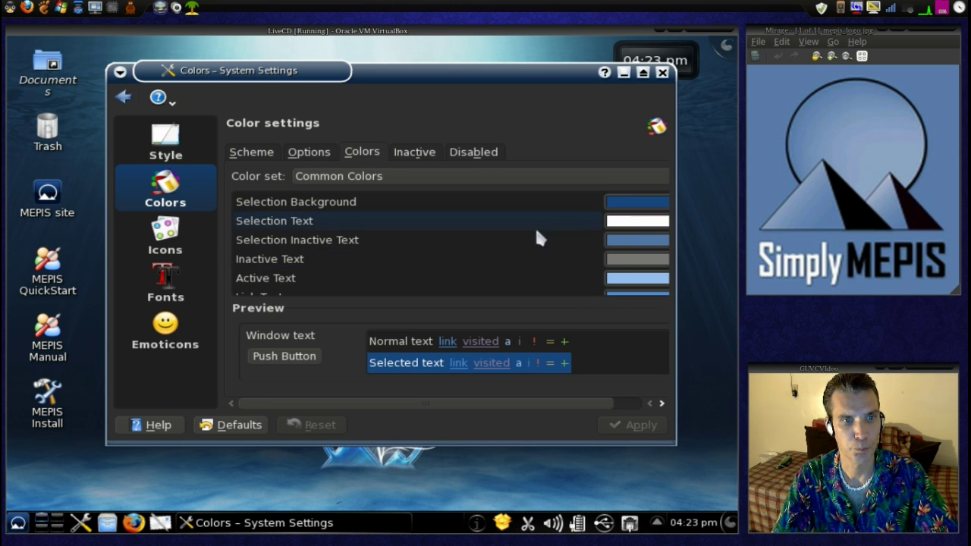
scroll(536, 232, "down", 1)
scroll(536, 232, "down", 2)
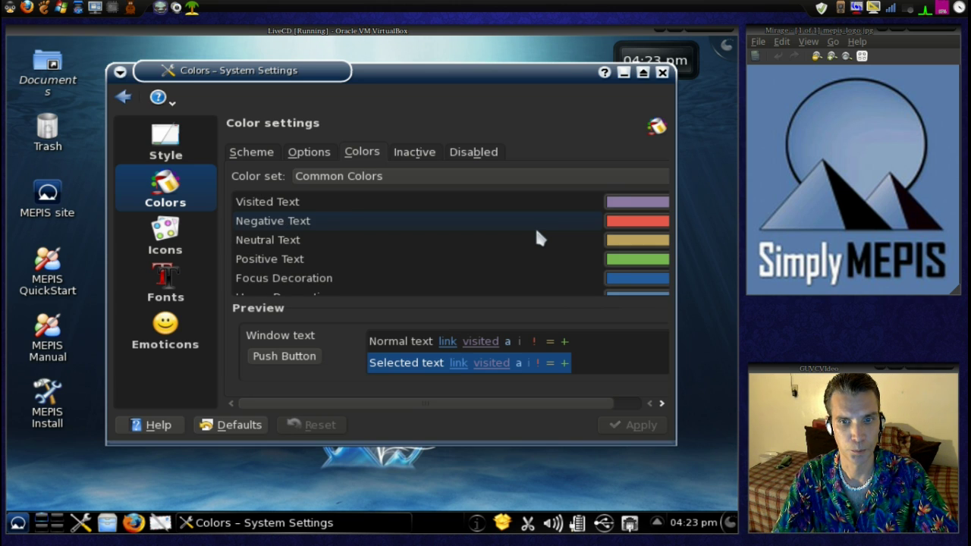
scroll(451, 234, "down", 1)
left_click(451, 240)
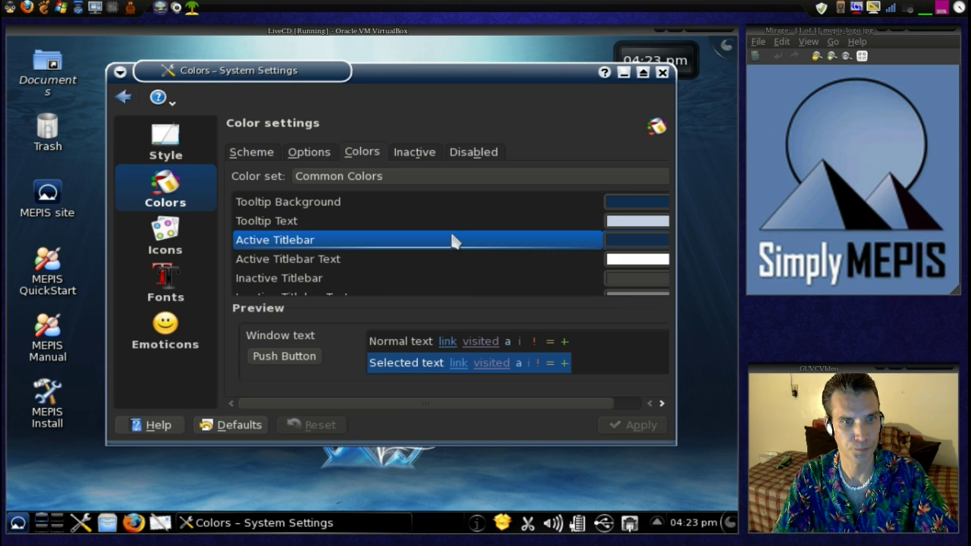
Darken the Active Titlebar color to #060F1B, apply the color change, and move the settings window slightly lower.
left_click(606, 239)
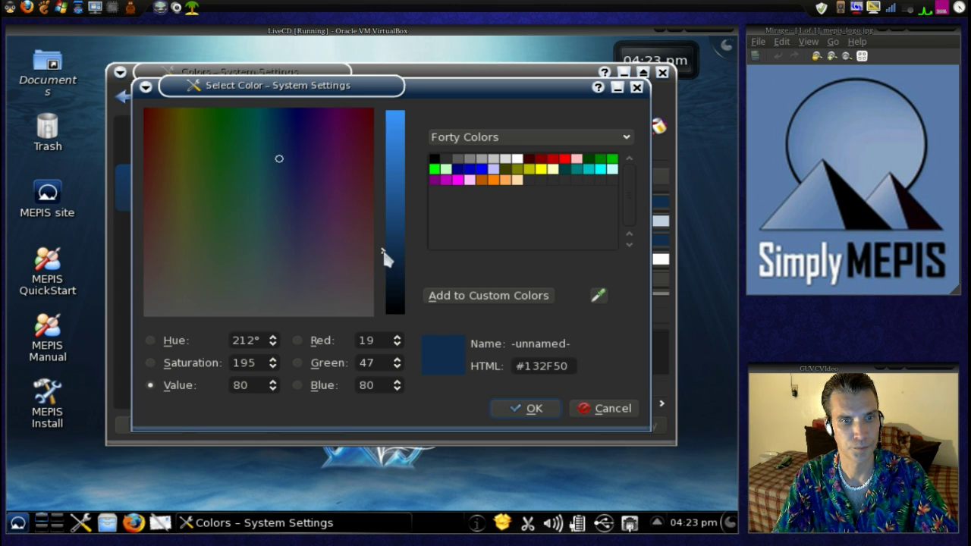
left_click_drag(384, 255, 387, 293)
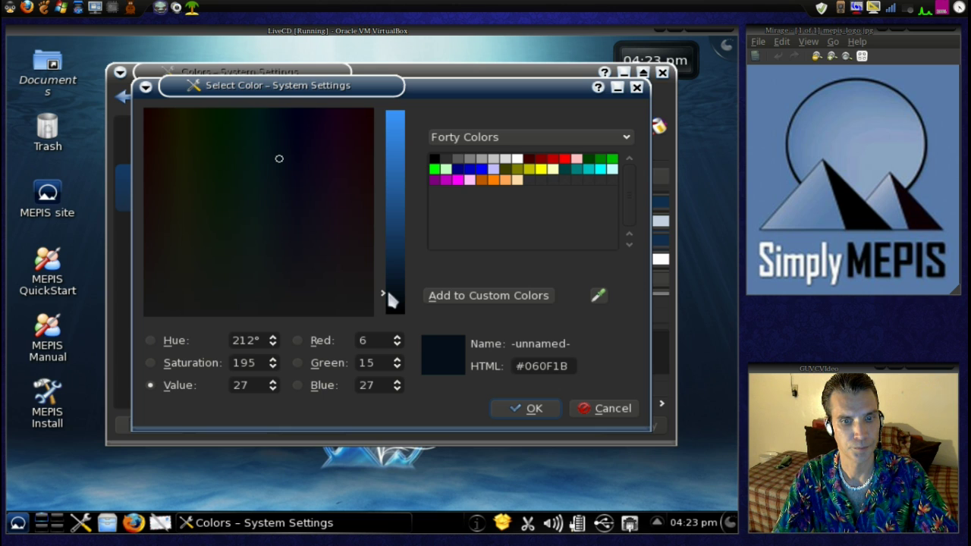
left_click(513, 409)
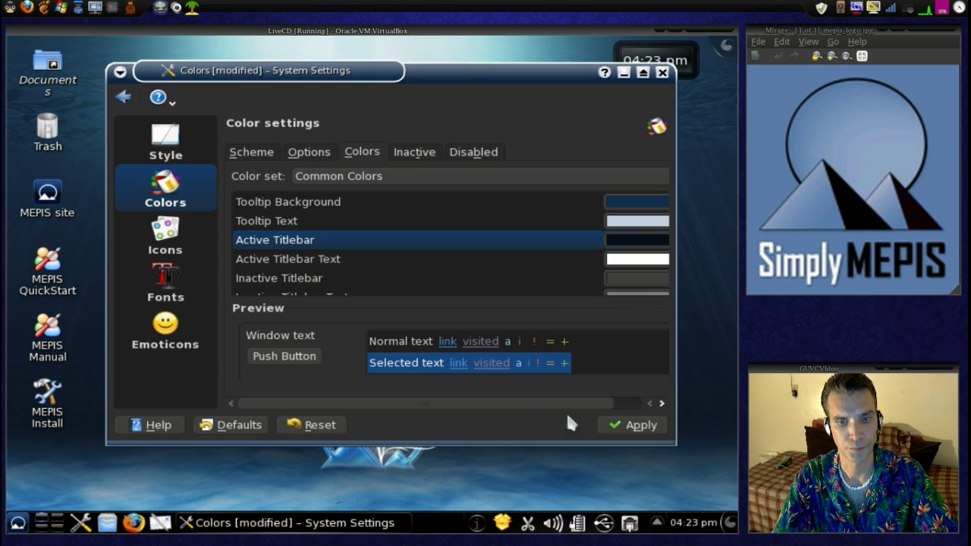
left_click(636, 426)
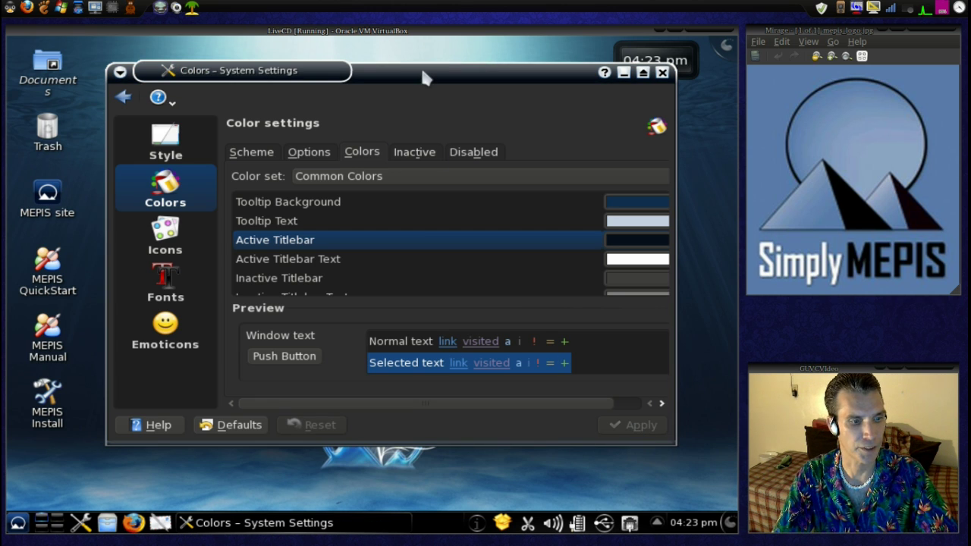
left_click_drag(409, 69, 388, 94)
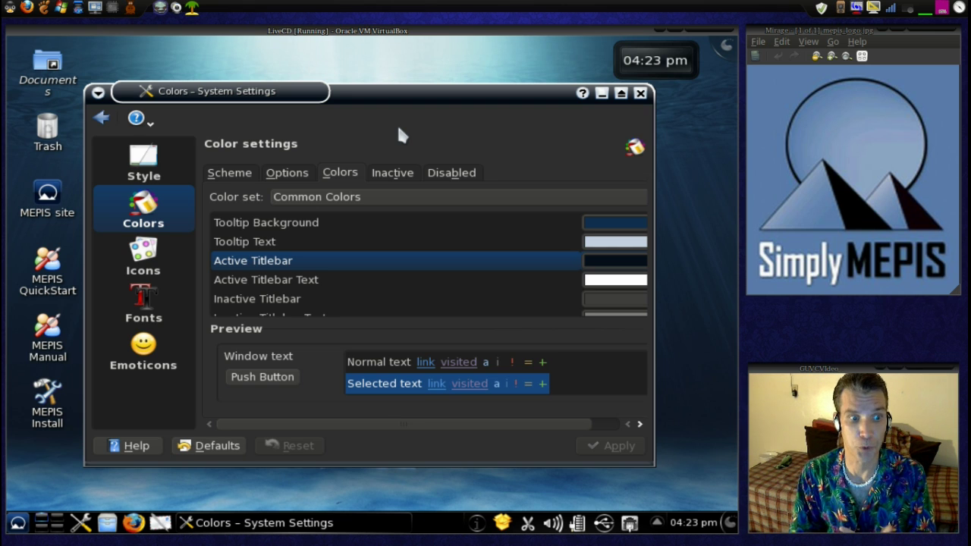
Check the classic launcher menu and its Leave submenu, and switch the launcher to the Kickoff menu style.
left_click(18, 523)
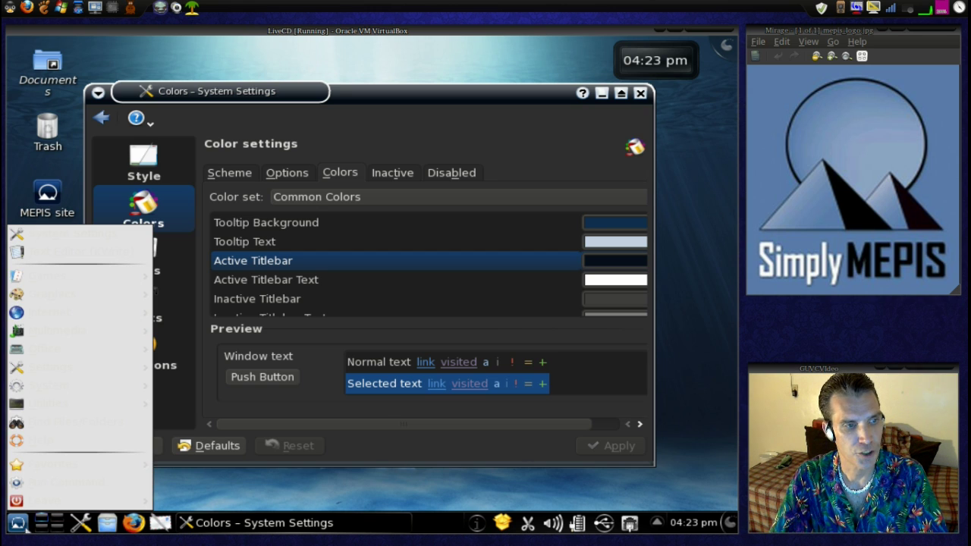
mouse_move(22, 501)
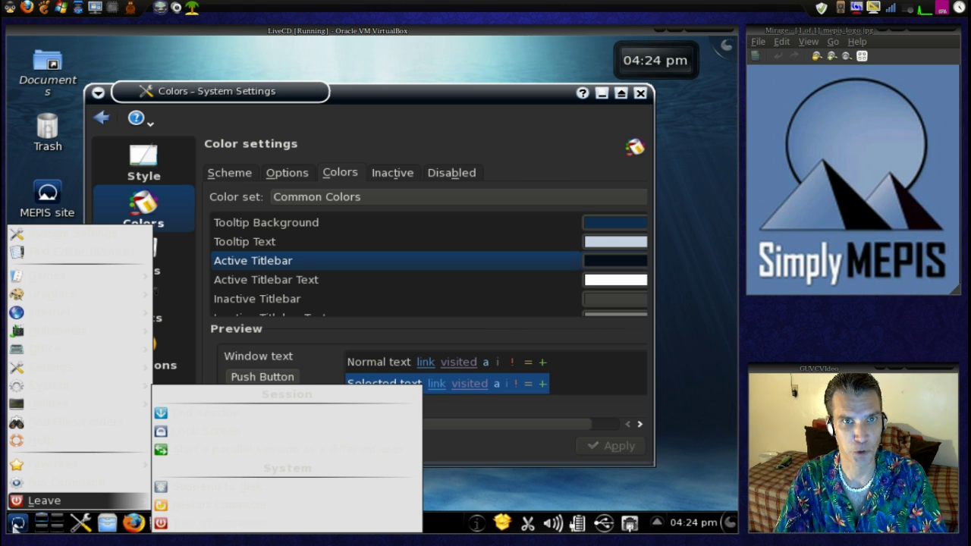
left_click(17, 523)
left_click(17, 523)
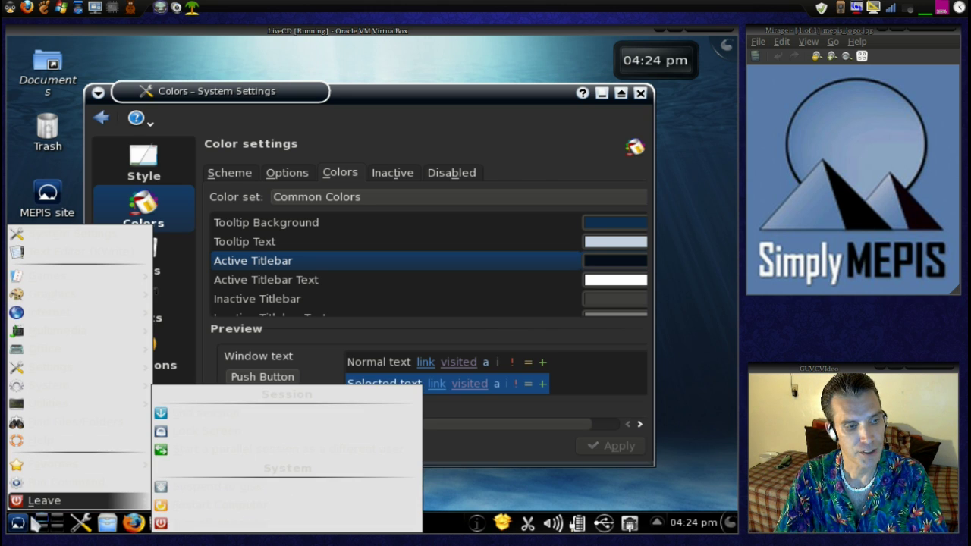
left_click(16, 522)
right_click(17, 522)
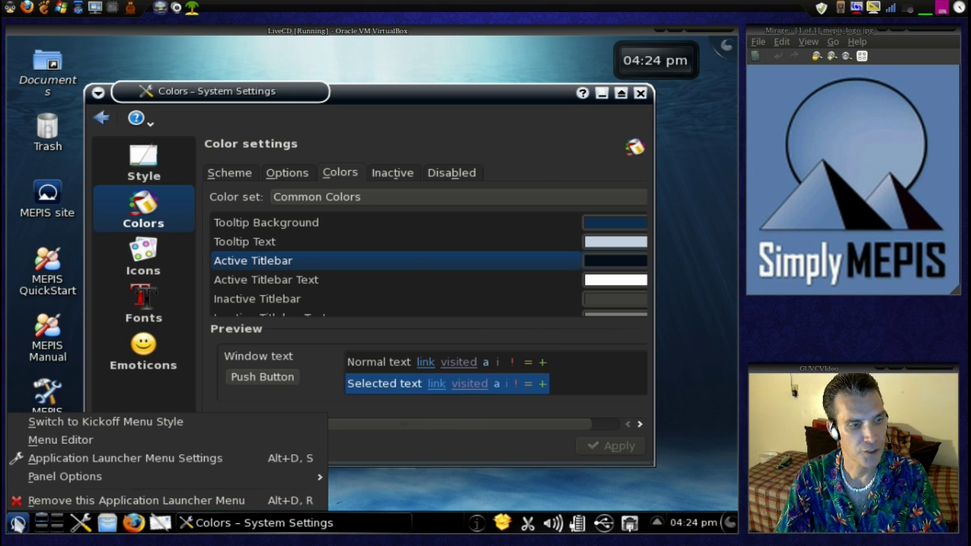
left_click(57, 422)
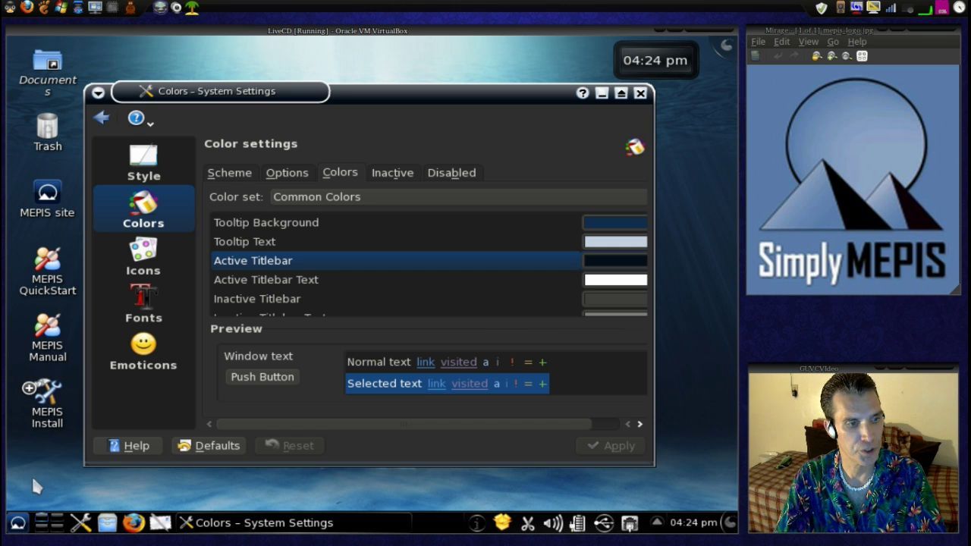
Look through the Kickoff launcher's Card Games category and its Computer, Leave and Favorites sections, and close the launcher.
left_click(18, 524)
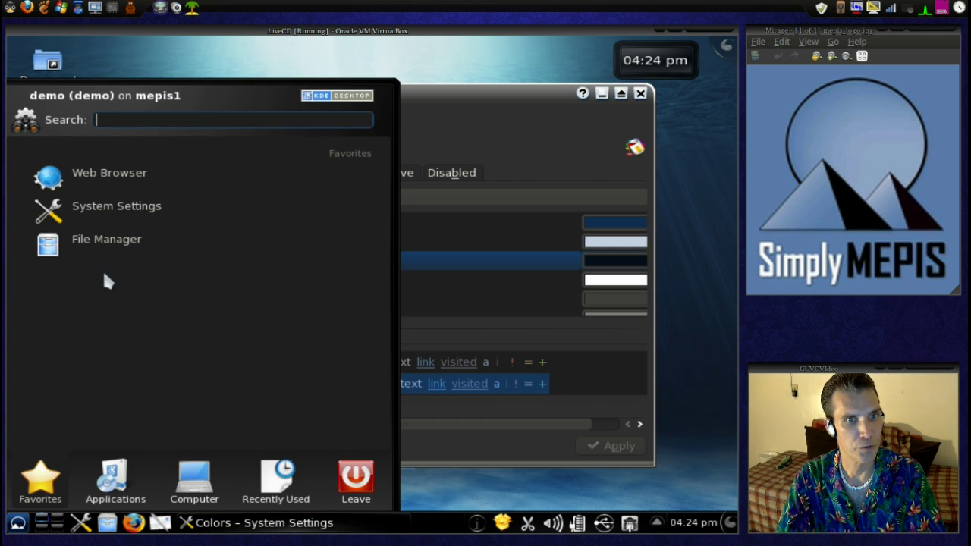
left_click(115, 481)
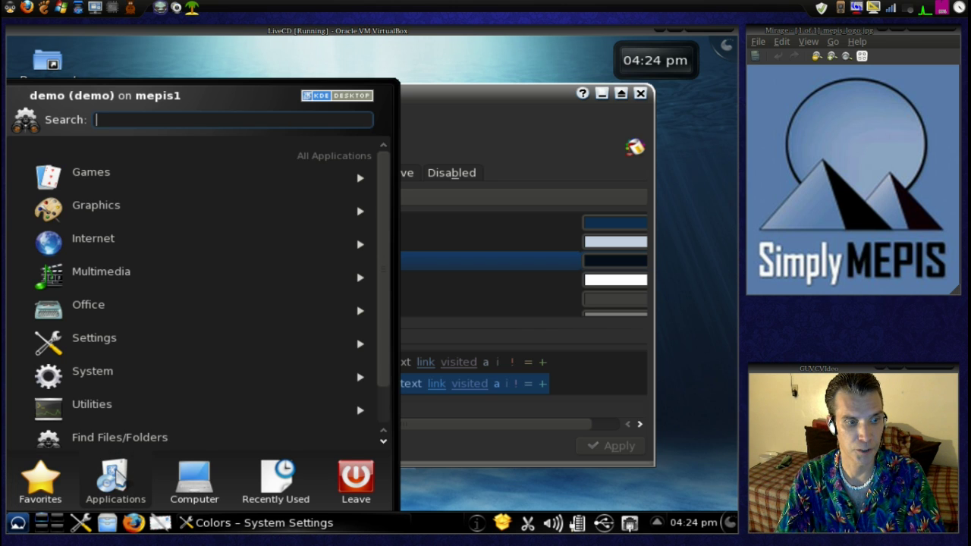
left_click(115, 180)
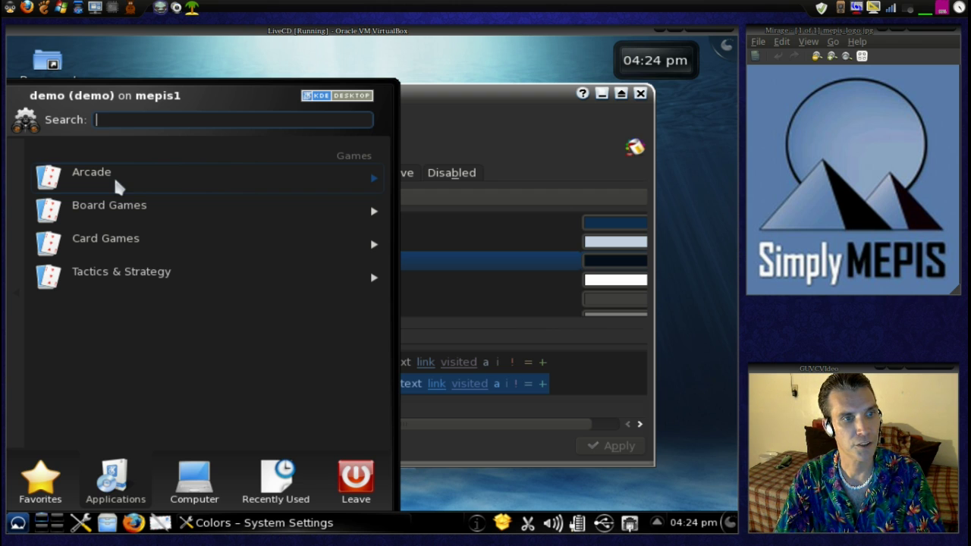
left_click(110, 241)
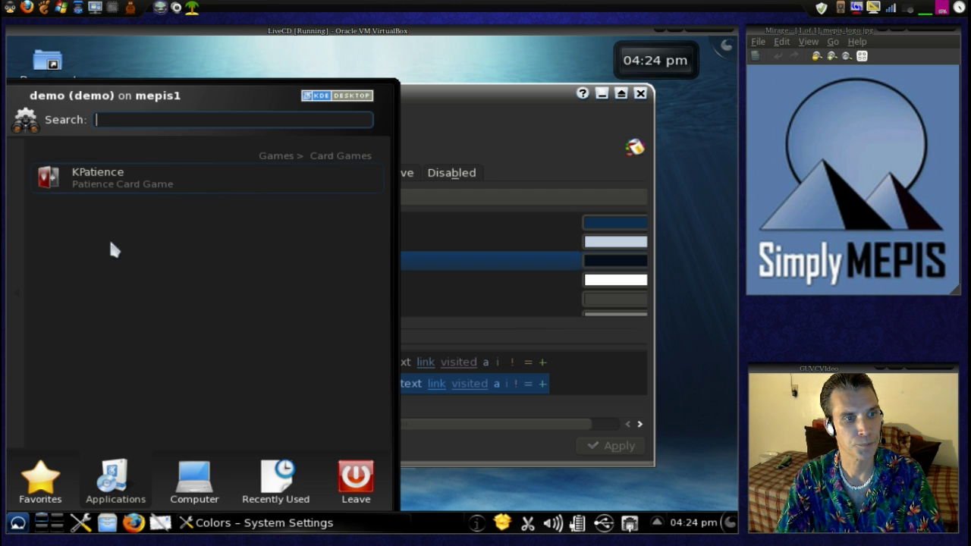
mouse_move(191, 489)
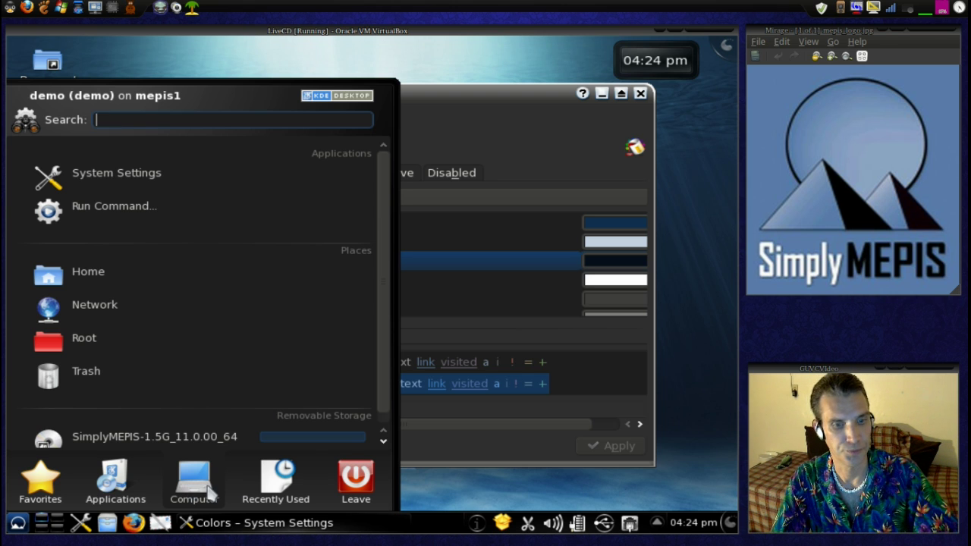
mouse_move(242, 485)
mouse_move(387, 482)
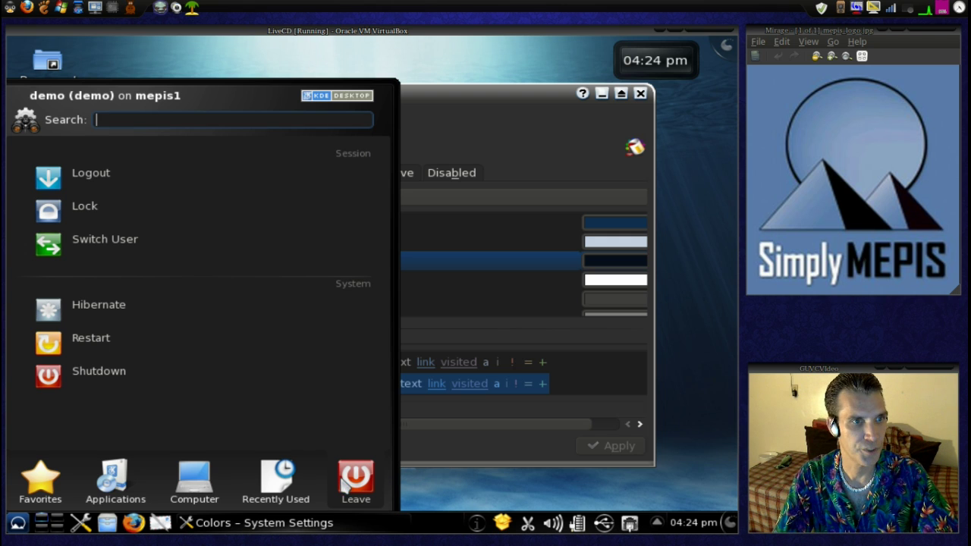
mouse_move(9, 480)
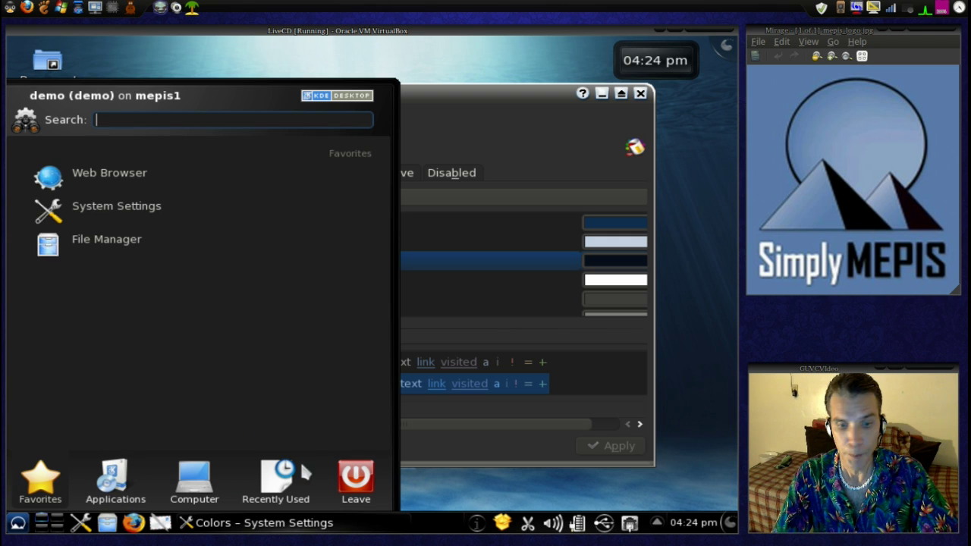
left_click(536, 496)
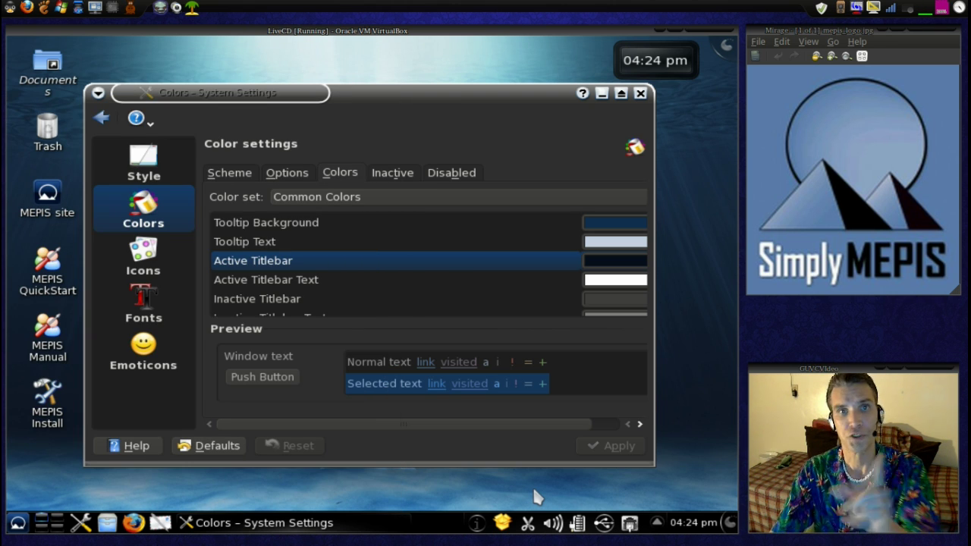
Open the MEPIS Manual from the desktop, close System Settings, and maximize the manual window.
left_click(43, 343)
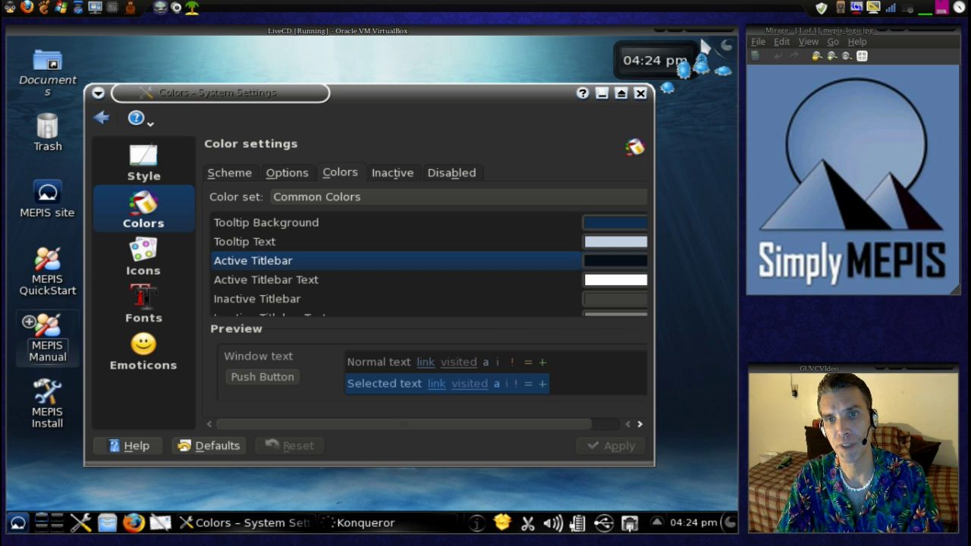
left_click(640, 93)
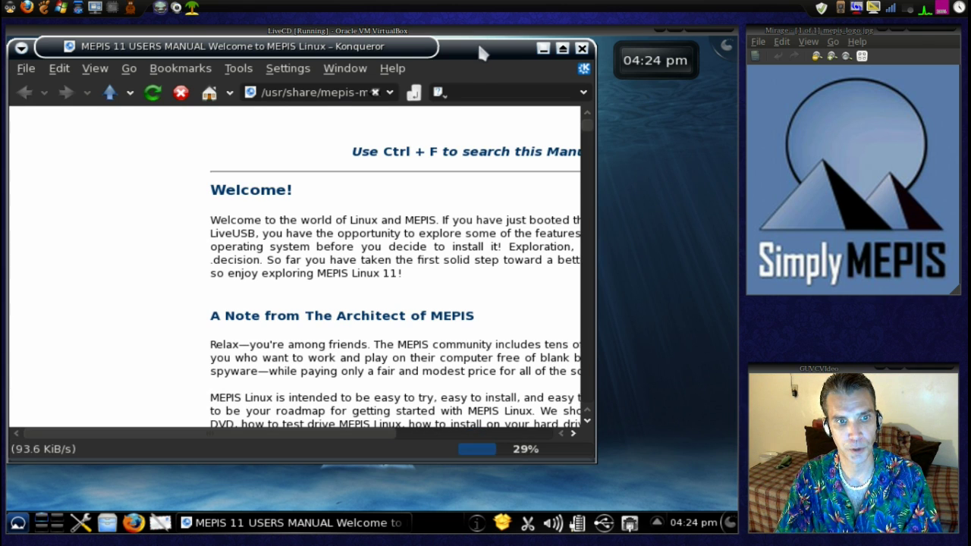
double_click(479, 49)
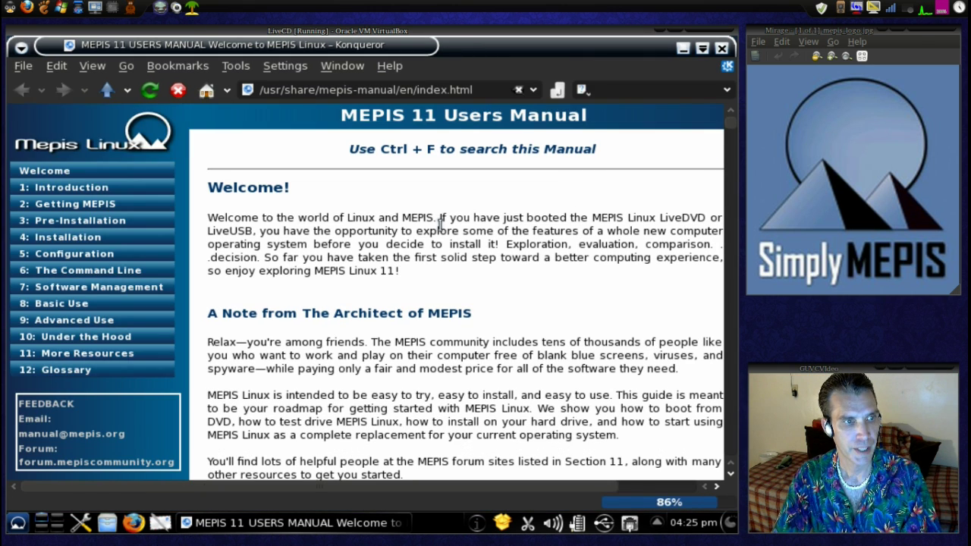
Browse the manual's chapter submenus, including Getting MEPIS and Basic Use, and open section 3.2, Coming from Windows.
mouse_move(91, 204)
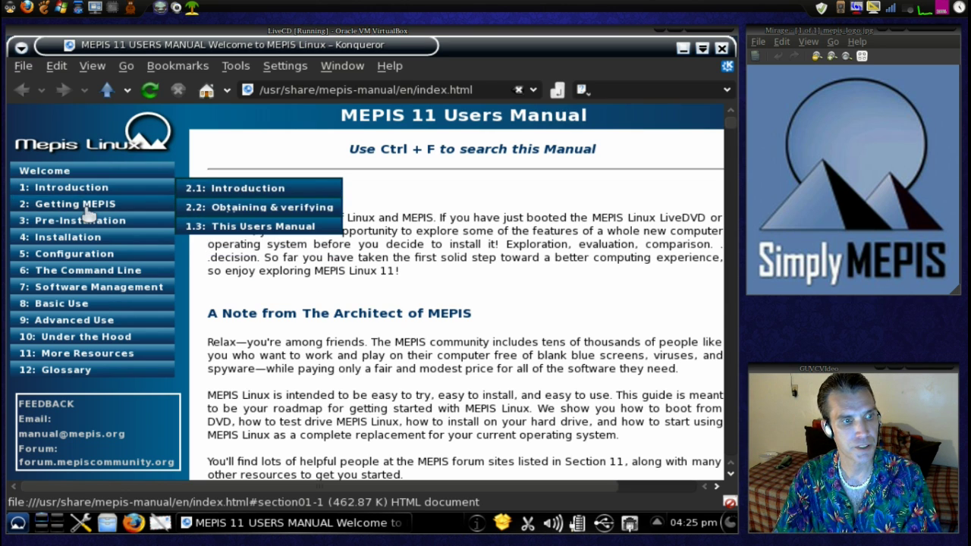
mouse_move(92, 295)
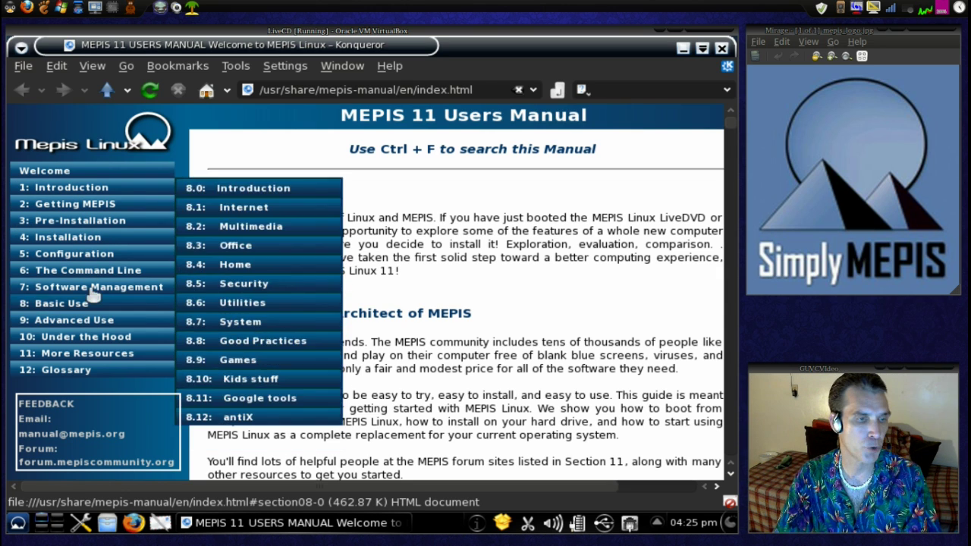
mouse_move(97, 253)
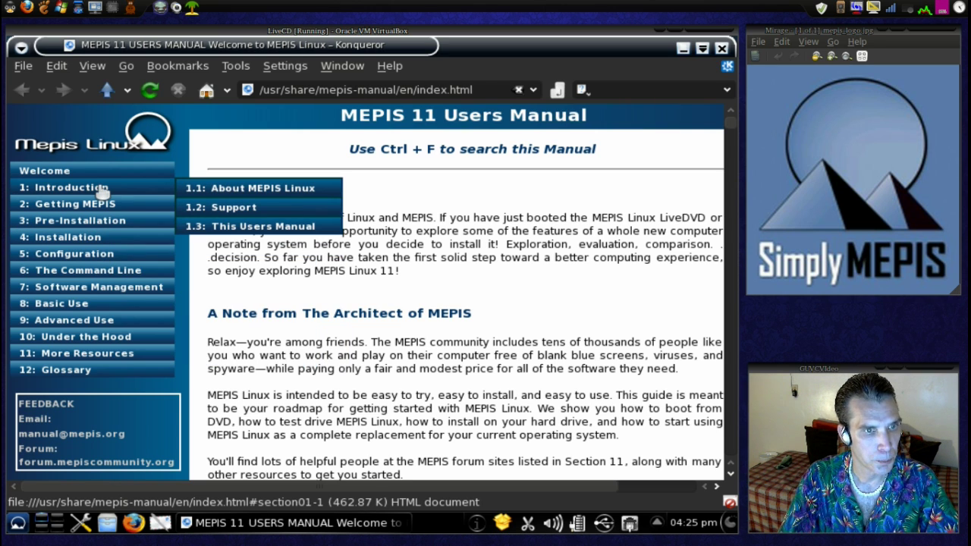
mouse_move(98, 227)
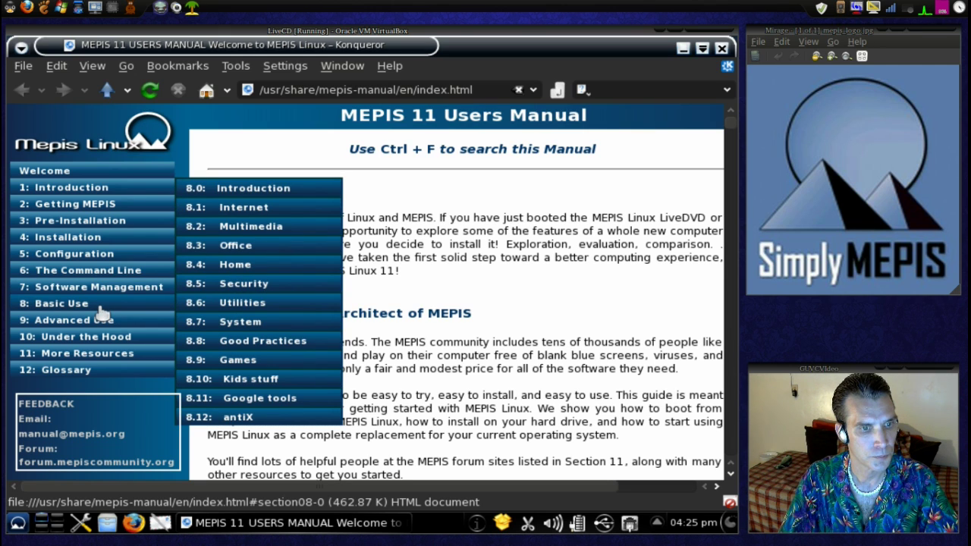
mouse_move(107, 336)
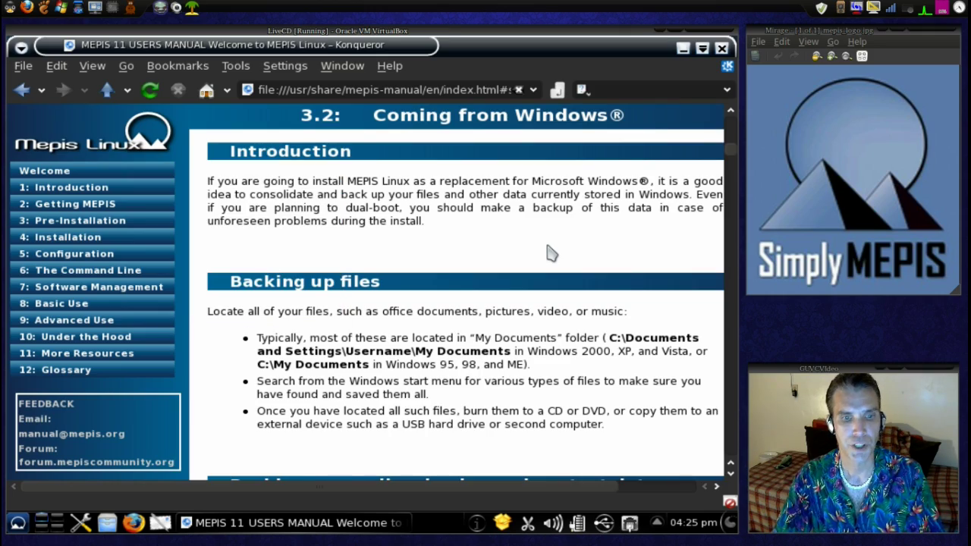
Read through the manual's Coming from Windows section on backing up files, email, account details and browser favorites.
scroll(551, 253, "down", 5)
scroll(551, 254, "down", 15)
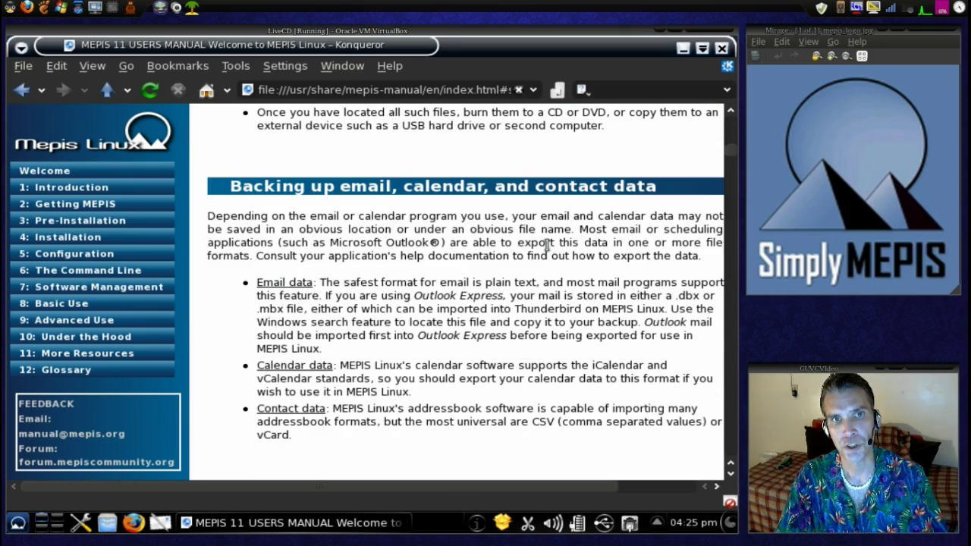
scroll(546, 243, "down", 14)
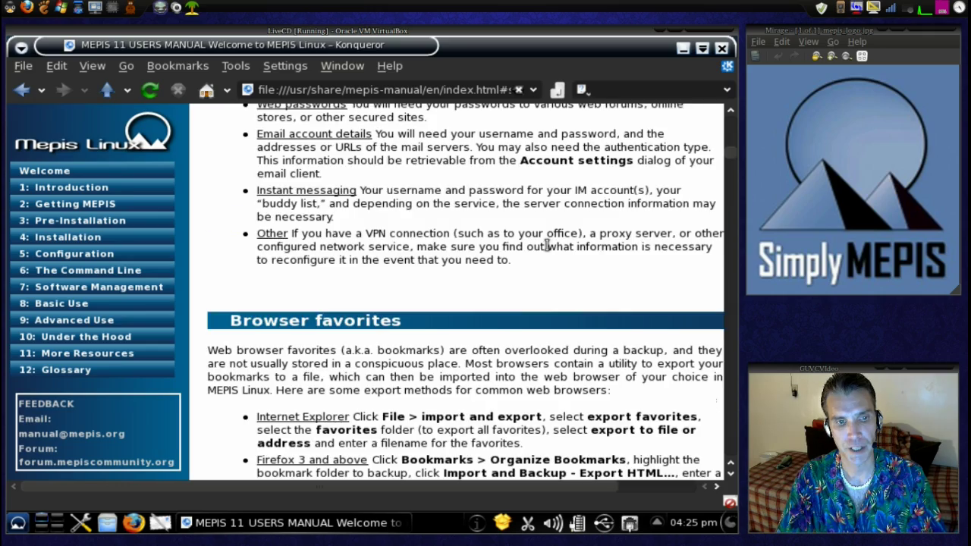
scroll(548, 253, "up", 9)
scroll(551, 253, "up", 20)
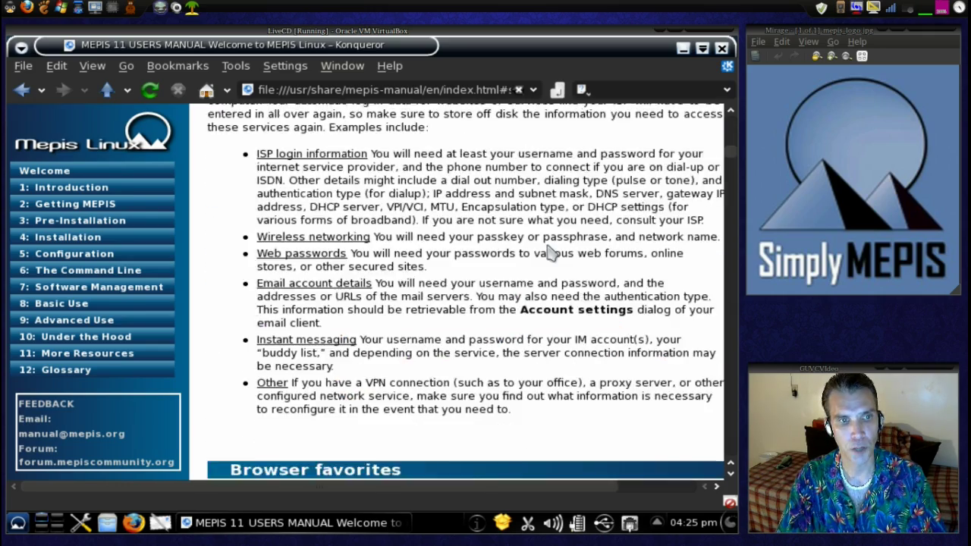
scroll(552, 254, "up", 14)
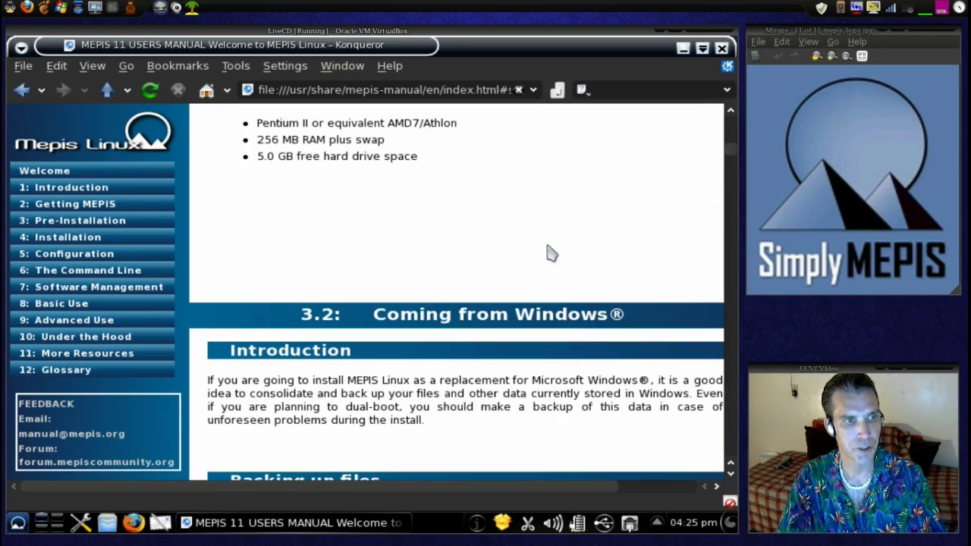